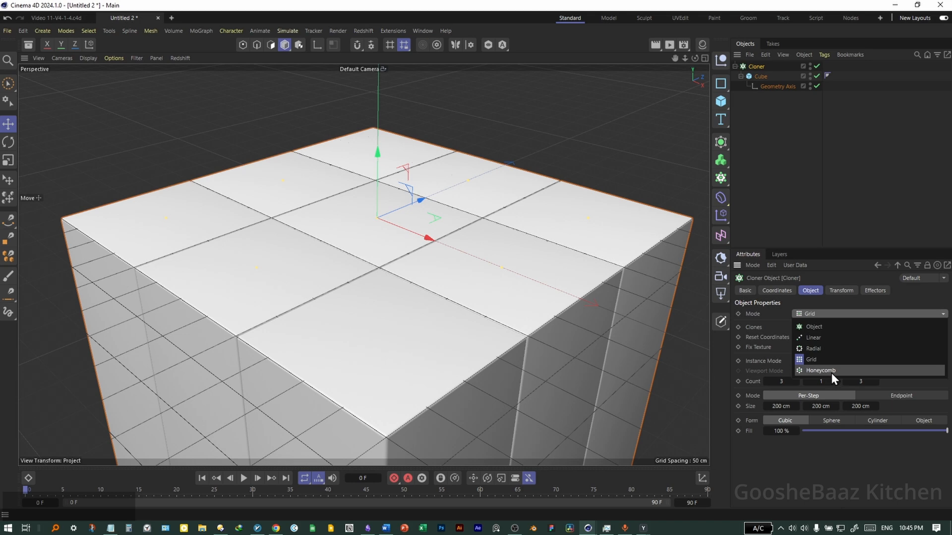
Change the Cloner mode from Grid to Honeycomb, giving a 10 by 10 staggered layout of cubes.
{"action": "key", "text": "h"}
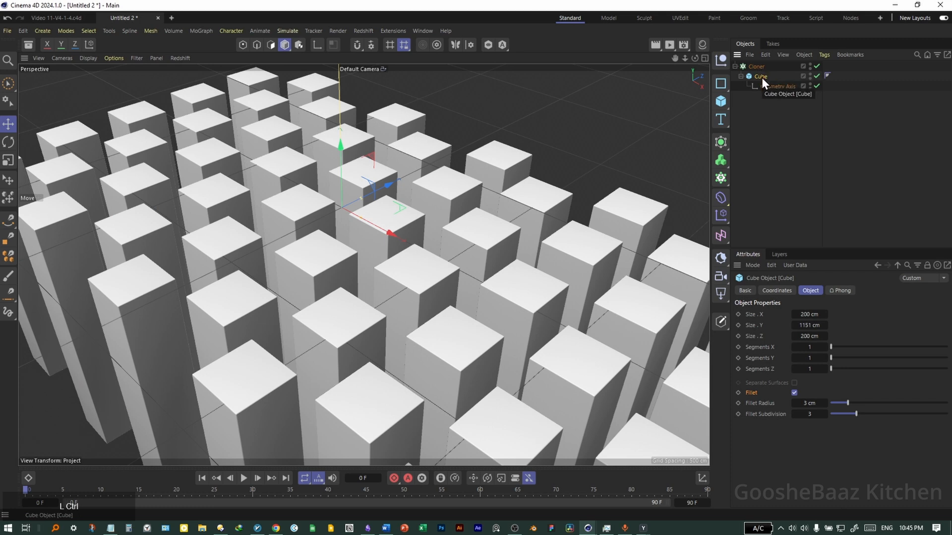
Duplicate the cube and round the copy into a capsule with an 88 cm fillet radius.
{"action": "left_click_drag", "start_coordinate": [761, 76], "coordinate": [772, 79], "text": "ctrl"}
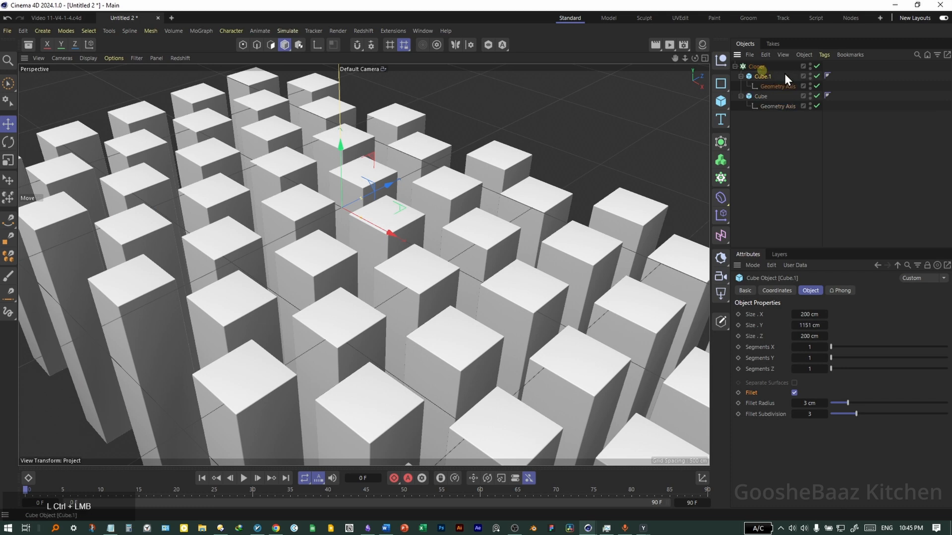
{"action": "left_click", "coordinate": [798, 409]}
{"action": "left_click_drag", "start_coordinate": [807, 407], "coordinate": [848, 406]}
Set the Cloner's Clones option to Blend between the two cubes.
{"action": "left_click", "coordinate": [757, 67]}
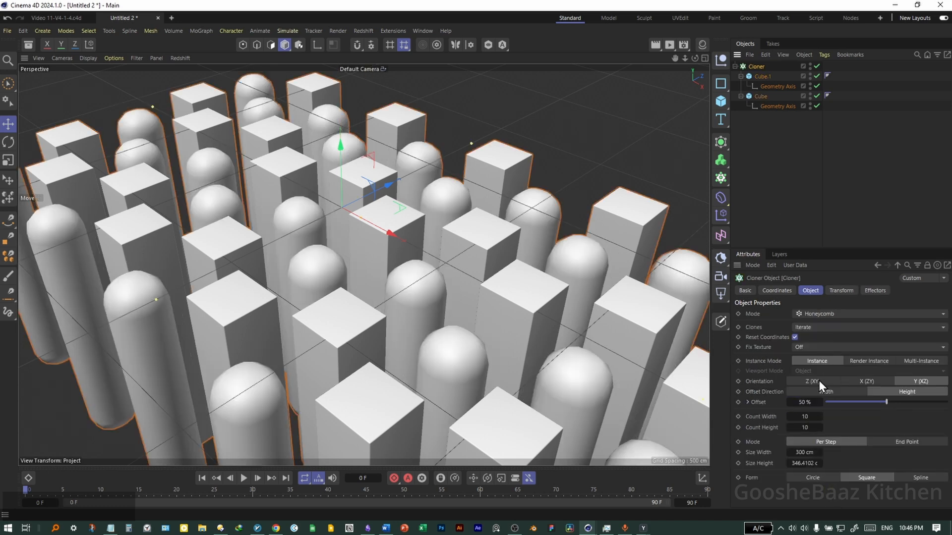
{"action": "left_click", "coordinate": [813, 328]}
{"action": "left_click", "coordinate": [824, 363]}
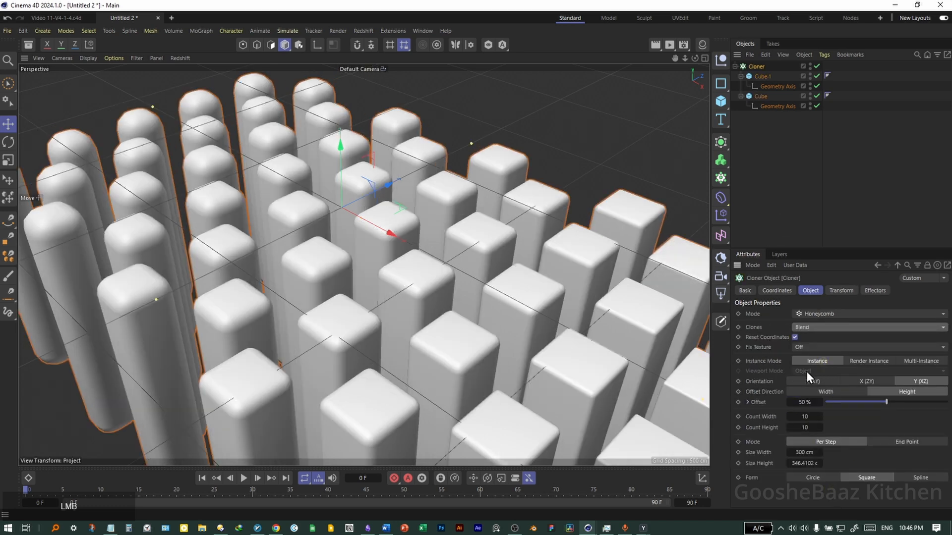
In the top view, tighten the honeycomb spacing to about 217 cm width and 244.41 cm height.
{"action": "left_click", "coordinate": [341, 314]}
{"action": "middle_click", "coordinate": [418, 313]}
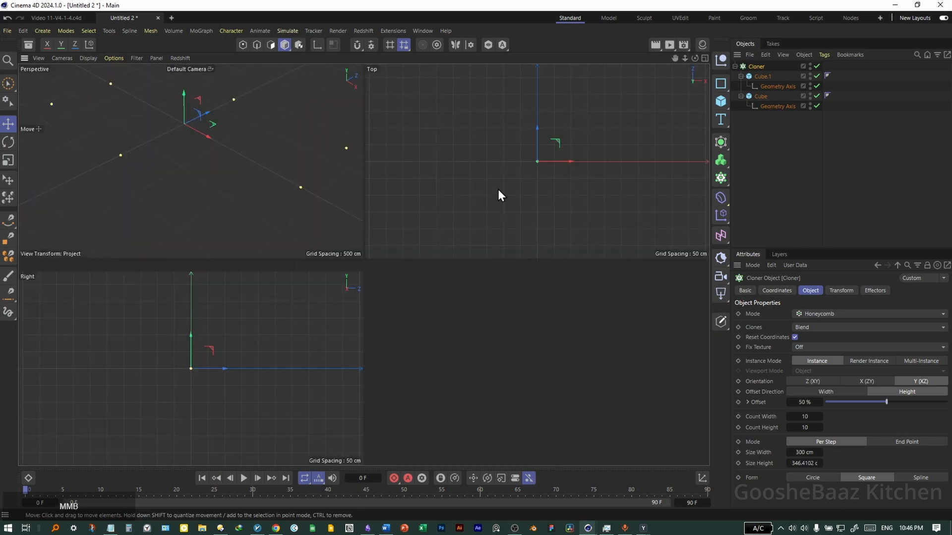
{"action": "middle_click", "coordinate": [498, 188]}
{"action": "left_click_drag", "start_coordinate": [434, 305], "coordinate": [396, 313]}
{"action": "left_click_drag", "start_coordinate": [805, 452], "coordinate": [809, 452], "text": "ctrl"}
{"action": "left_click_drag", "start_coordinate": [804, 463], "coordinate": [799, 452]}
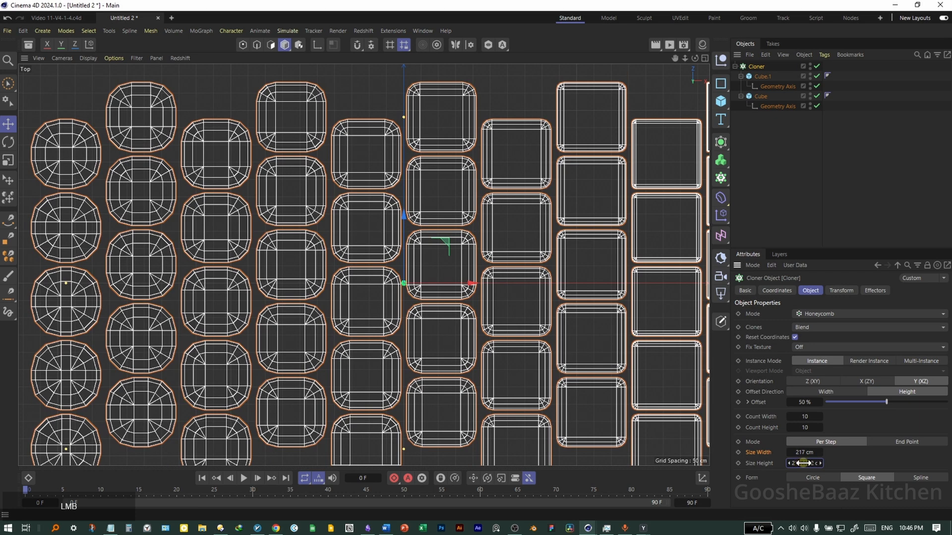
Nest the Cloner under a Subdivision Surface with viewport subdivision set to 0.
{"action": "middle_click", "coordinate": [348, 268]}
{"action": "middle_click", "coordinate": [331, 267]}
{"action": "scroll", "coordinate": [377, 266], "scroll_direction": "up", "scroll_amount": 3}
{"action": "left_click", "coordinate": [721, 142], "text": "alt"}
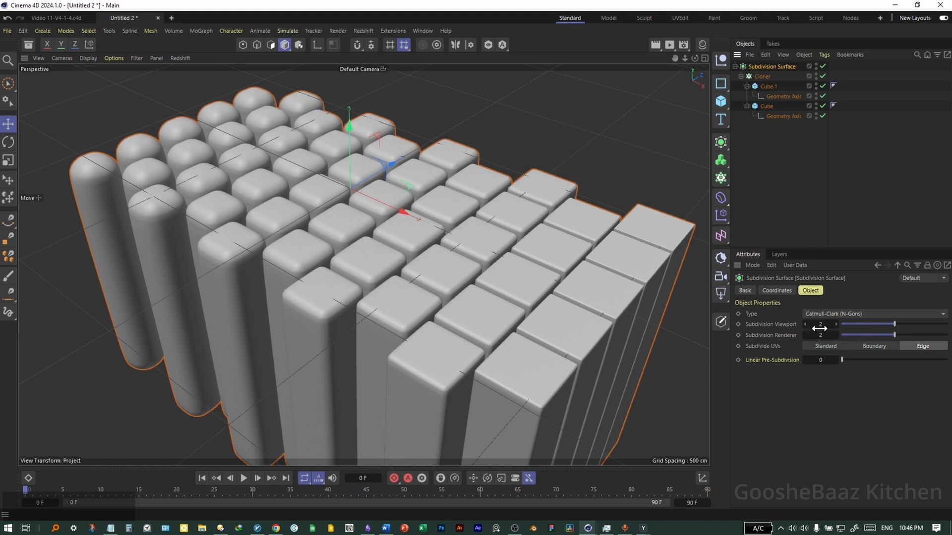
{"action": "left_click", "coordinate": [853, 328]}
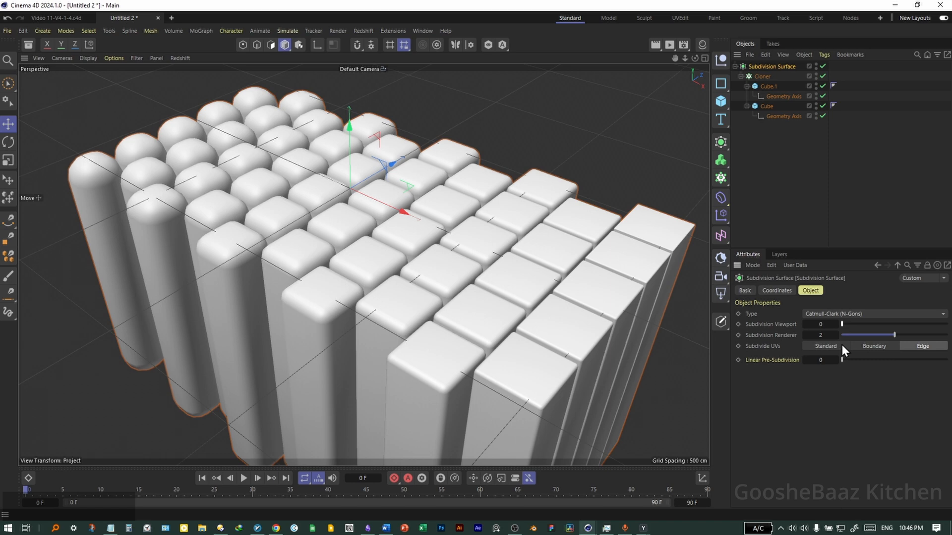
{"action": "left_click", "coordinate": [834, 195]}
Save the scene to the Desktop as Dynamic-Abstract-V1-1.c4d.
{"action": "key", "text": "ctrl+s"}
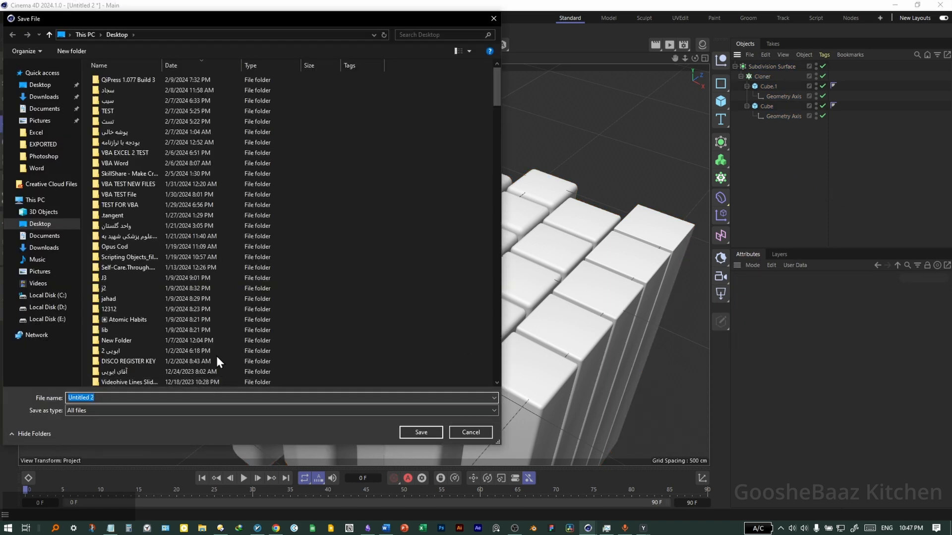
{"action": "scroll", "coordinate": [243, 344], "scroll_direction": "up", "scroll_amount": 5}
{"action": "left_click", "coordinate": [137, 397]}
{"action": "key", "text": "ctrl+a"}
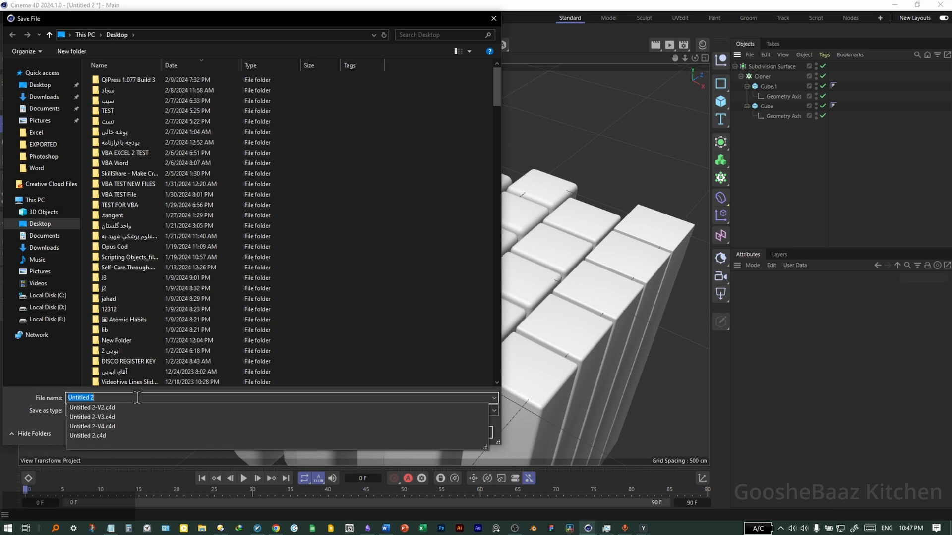
{"action": "type", "text": "Dynamic-Abstract-V1-1"}
{"action": "key", "text": "Return"}
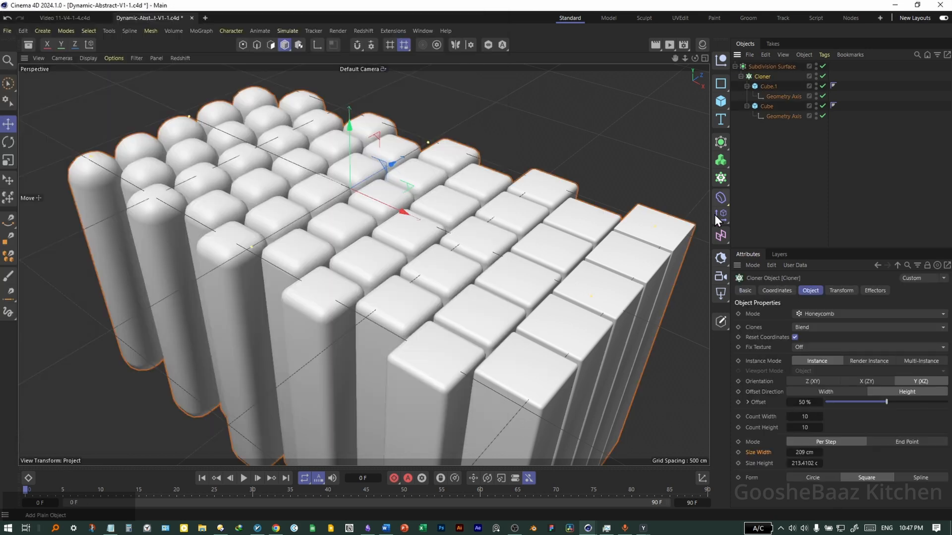
Add a Plain effector to the Cloner with a position Y offset of -200 cm.
{"action": "left_click", "coordinate": [722, 222]}
{"action": "left_click", "coordinate": [755, 235]}
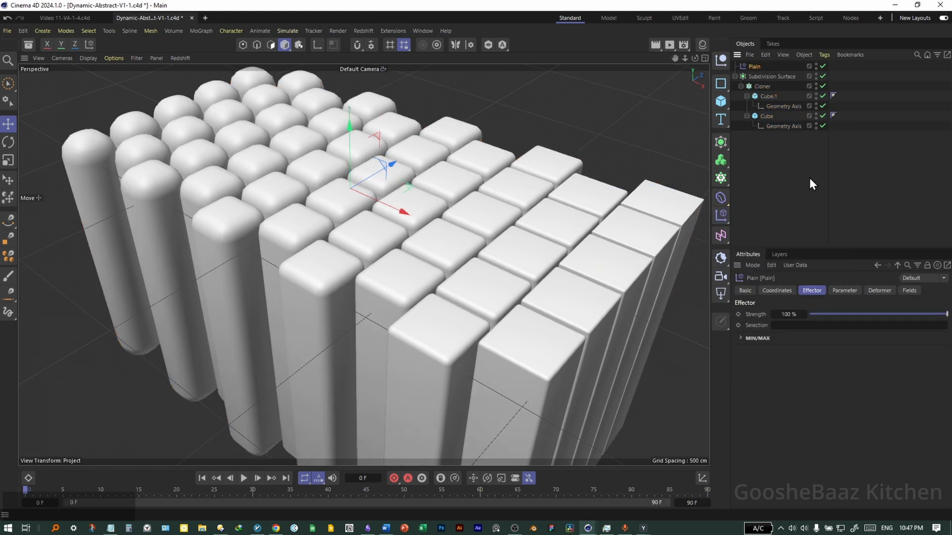
{"action": "left_click", "coordinate": [843, 291]}
{"action": "double_click", "coordinate": [811, 370]}
{"action": "type", "text": "-200"}
{"action": "key", "text": "Return"}
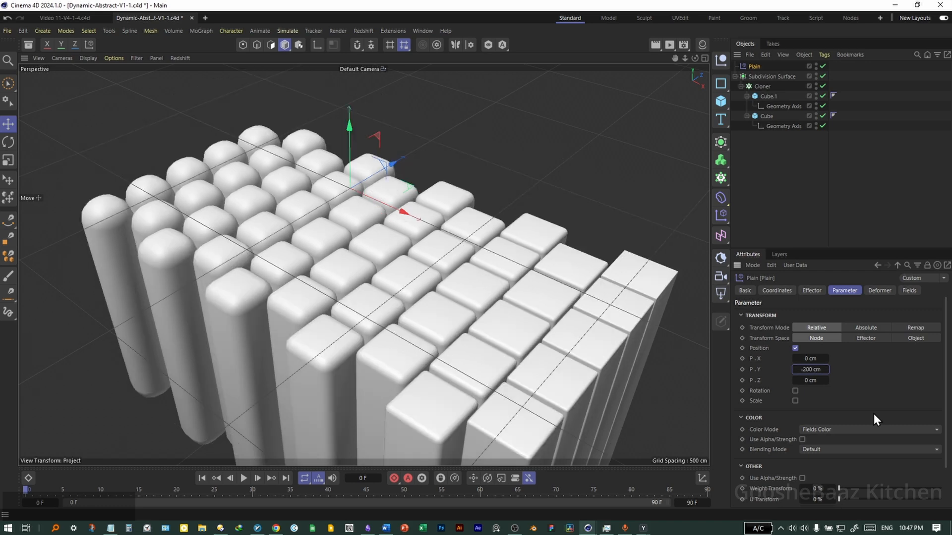
Give the effector a Spherical Field, scaled up over the centre of the grid.
{"action": "left_click", "coordinate": [908, 292]}
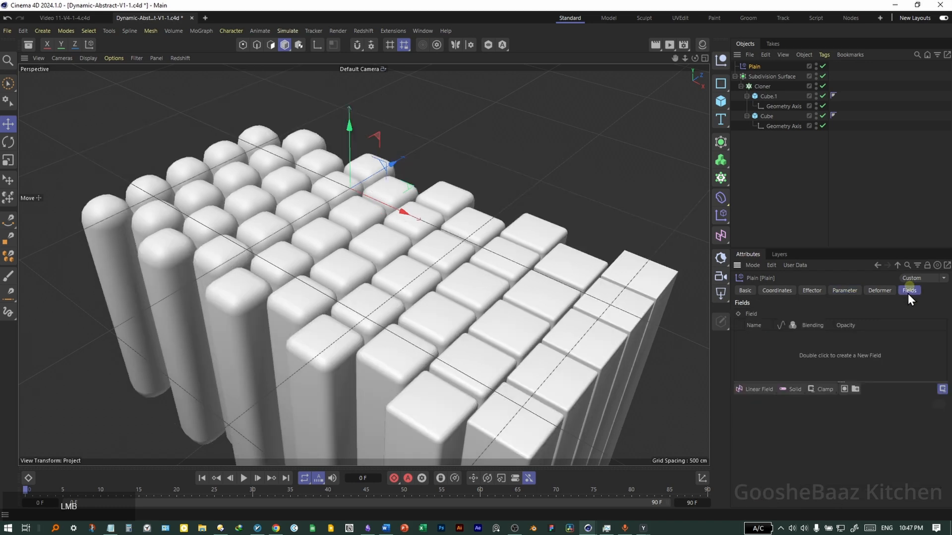
{"action": "left_click", "coordinate": [760, 392]}
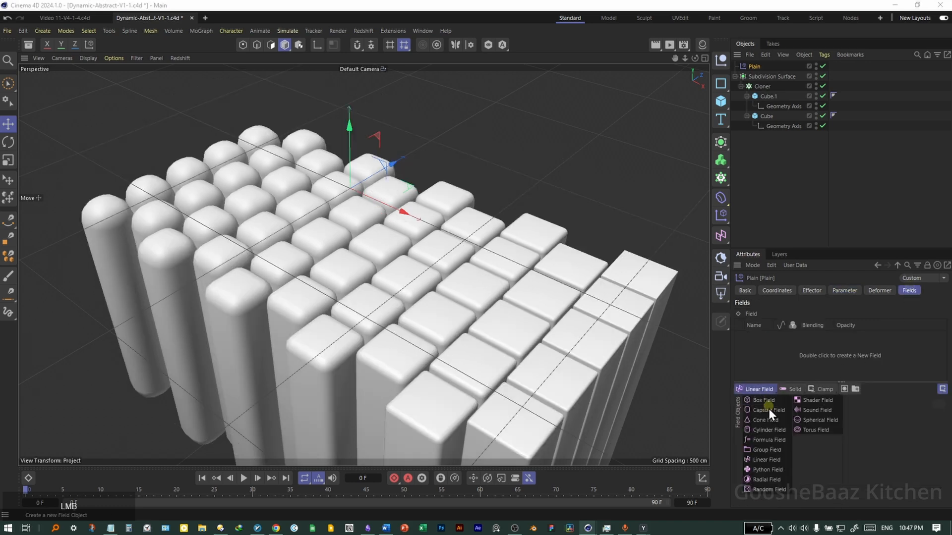
{"action": "left_click", "coordinate": [826, 425]}
{"action": "key", "text": "t"}
{"action": "left_click_drag", "start_coordinate": [457, 260], "coordinate": [416, 218]}
{"action": "key", "text": "e"}
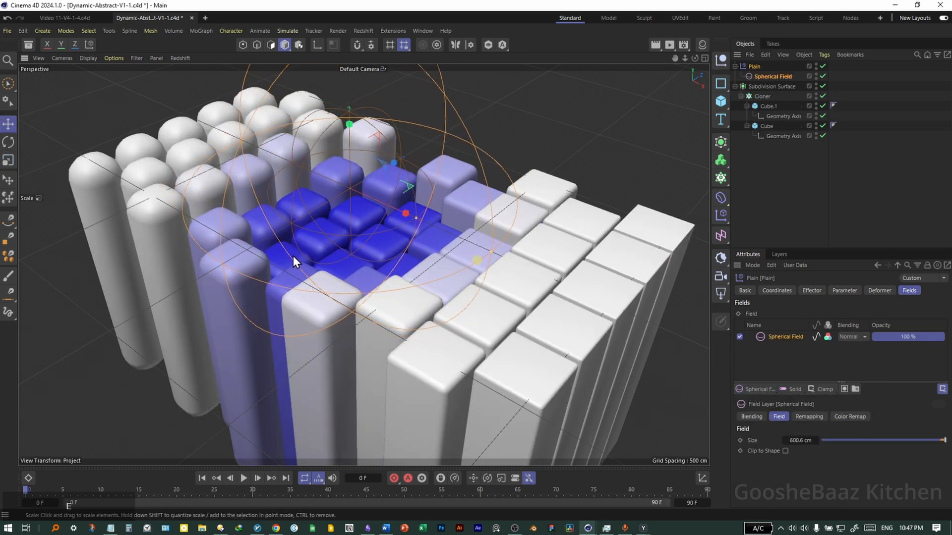
Enlarge the clone grid to a count of 10 wide by 20 high.
{"action": "left_click", "coordinate": [762, 96]}
{"action": "mouse_move", "coordinate": [806, 417]}
{"action": "left_mouse_down"}
{"action": "mouse_move", "coordinate": [817, 417]}
{"action": "mouse_move", "coordinate": [811, 431]}
{"action": "left_mouse_up"}
{"action": "type", "text": "20"}
{"action": "key", "text": "Return"}
{"action": "left_click", "coordinate": [810, 416]}
{"action": "type", "text": "20"}
{"action": "key", "text": "Return"}
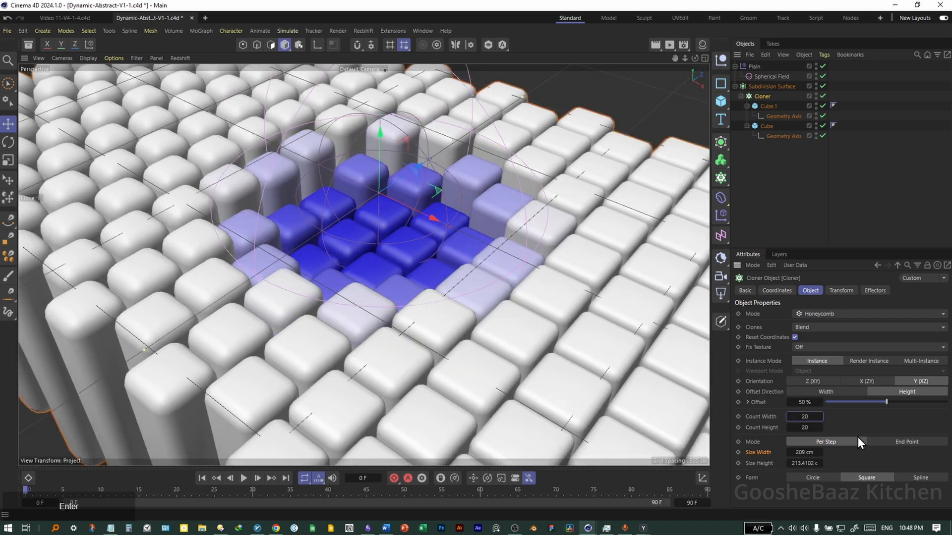
{"action": "type", "text": "10"}
{"action": "key", "text": "Return"}
{"action": "left_click", "coordinate": [804, 222]}
{"action": "left_click_drag", "start_coordinate": [488, 298], "coordinate": [480, 299]}
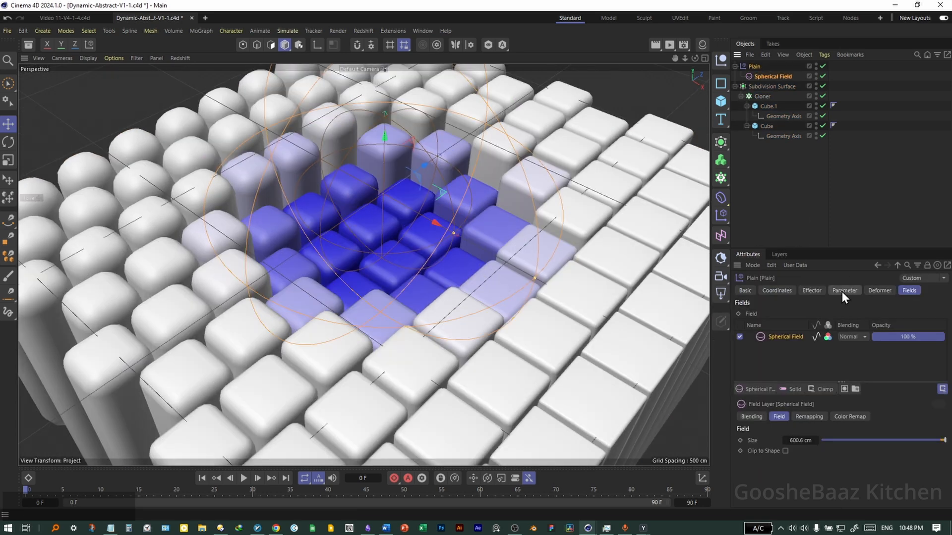
Set the Plain effector's Modify Clone to 100% so pillars in the field become boxes.
{"action": "left_click", "coordinate": [812, 290]}
{"action": "left_click", "coordinate": [843, 291]}
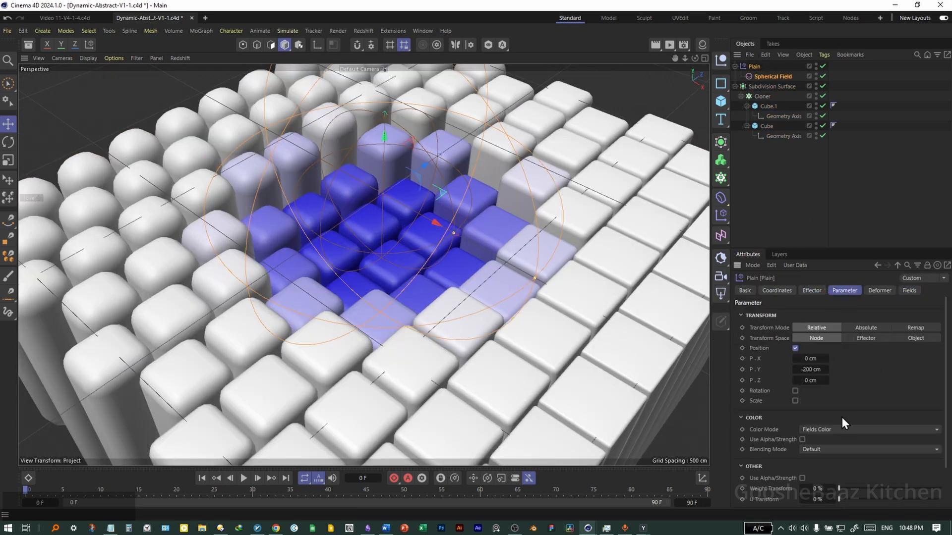
{"action": "scroll", "coordinate": [792, 445], "scroll_direction": "down", "scroll_amount": 2}
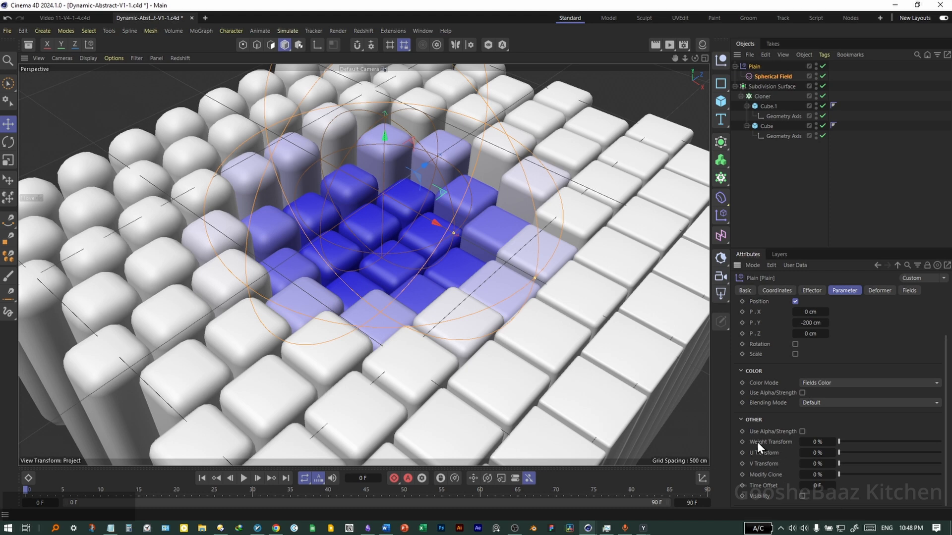
{"action": "left_click", "coordinate": [817, 475]}
{"action": "type", "text": "100"}
{"action": "key", "text": "Return"}
{"action": "left_click", "coordinate": [793, 206]}
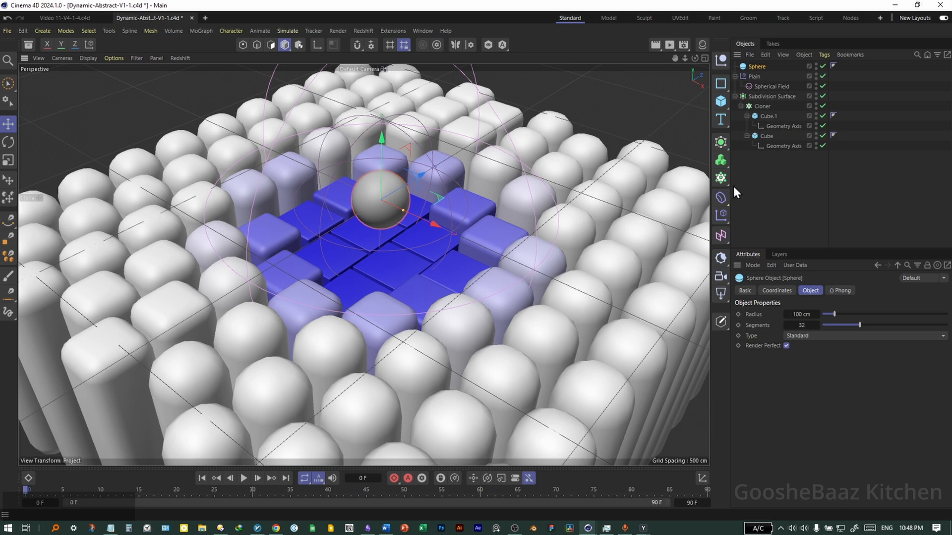
Group the spherical field in a null and constrain that null to the Sphere.
{"action": "left_click", "coordinate": [785, 87]}
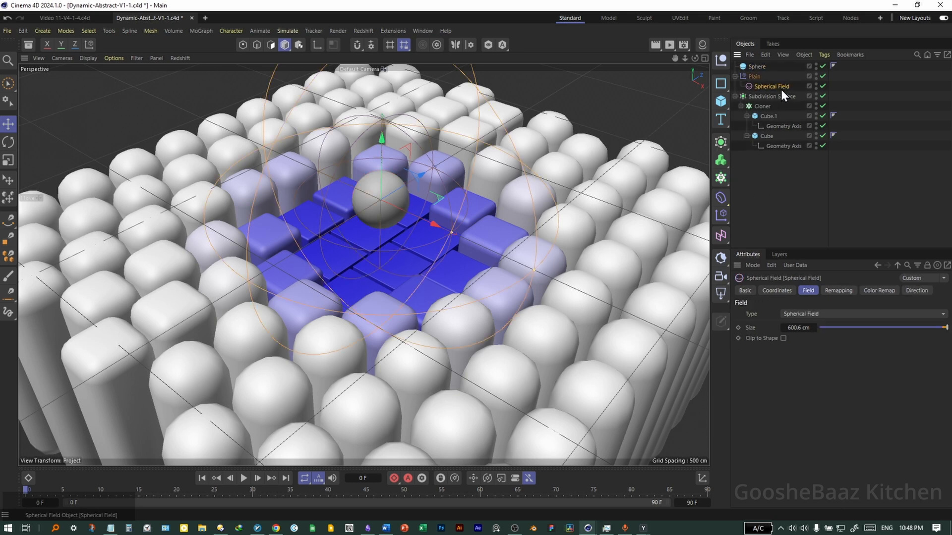
{"action": "key", "text": "alt+g"}
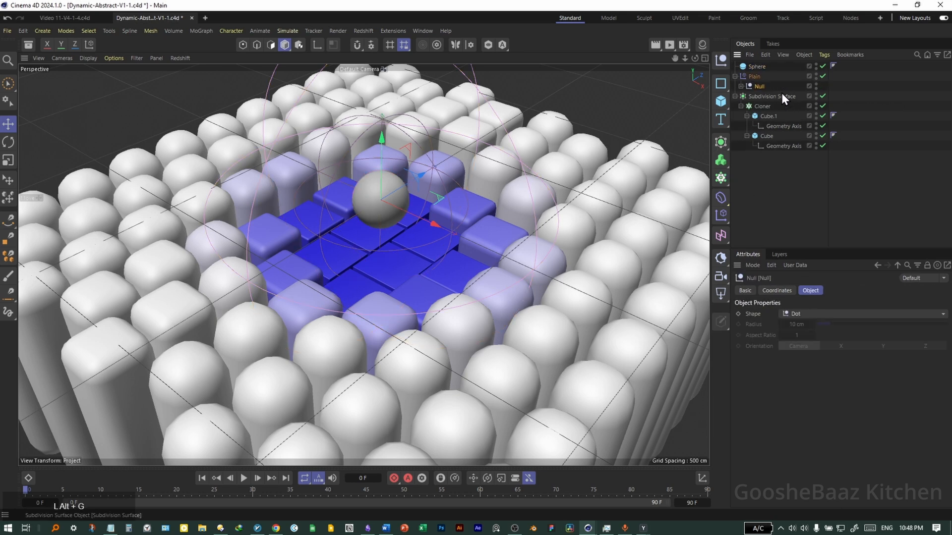
{"action": "left_click", "coordinate": [739, 88]}
{"action": "right_click", "coordinate": [760, 88]}
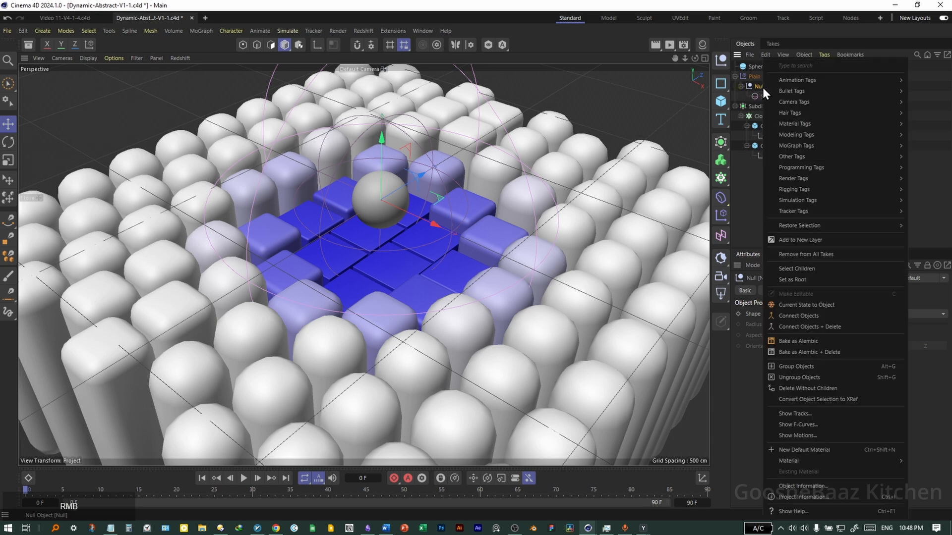
{"action": "type", "text": "const"}
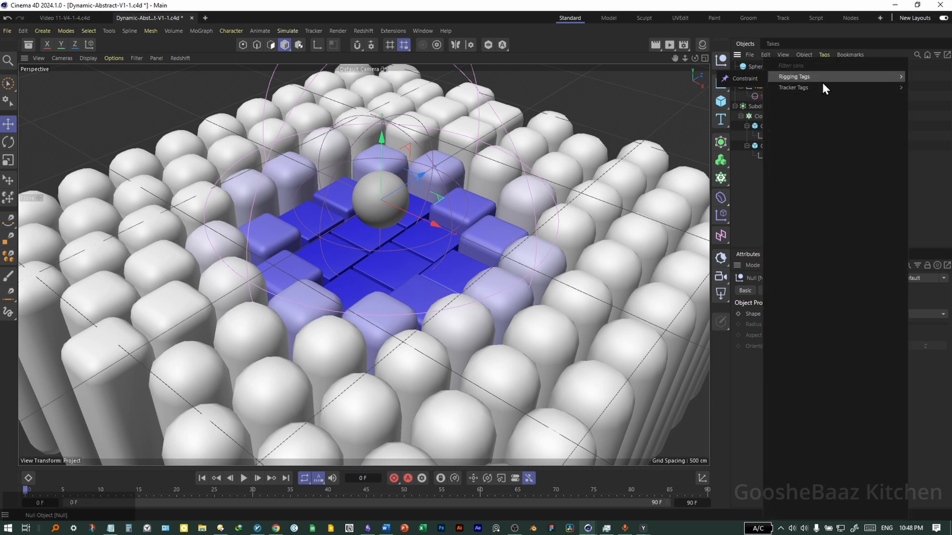
{"action": "left_click", "coordinate": [822, 81]}
{"action": "left_click", "coordinate": [776, 289]}
{"action": "left_click", "coordinate": [755, 328]}
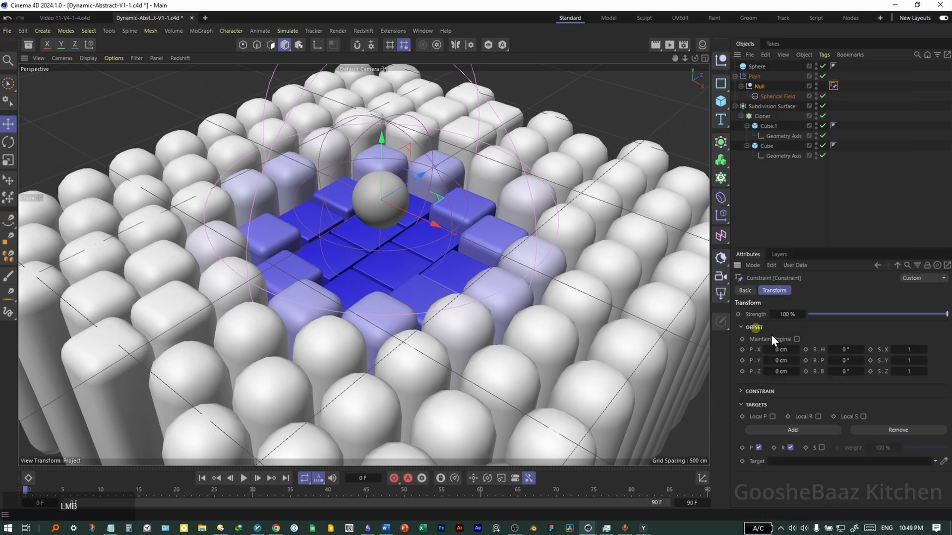
{"action": "left_click", "coordinate": [943, 461]}
{"action": "left_click", "coordinate": [757, 68]}
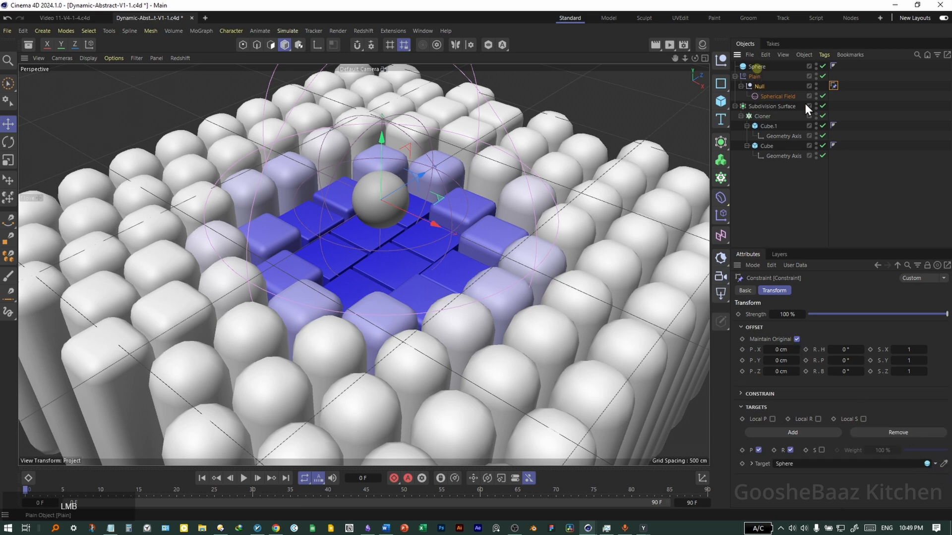
Move the sphere down into the crater and enlarge the spherical field to about 770 cm.
{"action": "left_click", "coordinate": [757, 67]}
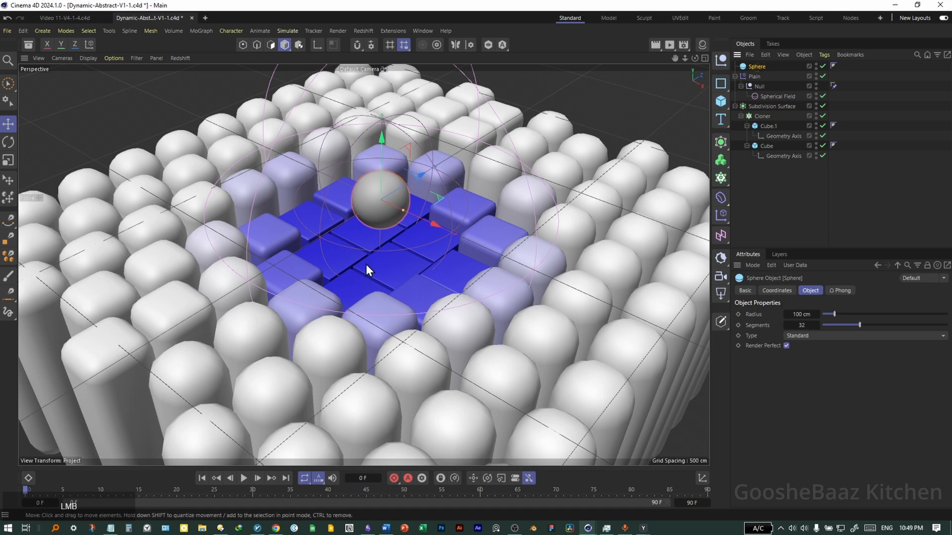
{"action": "left_click_drag", "start_coordinate": [438, 211], "coordinate": [437, 264]}
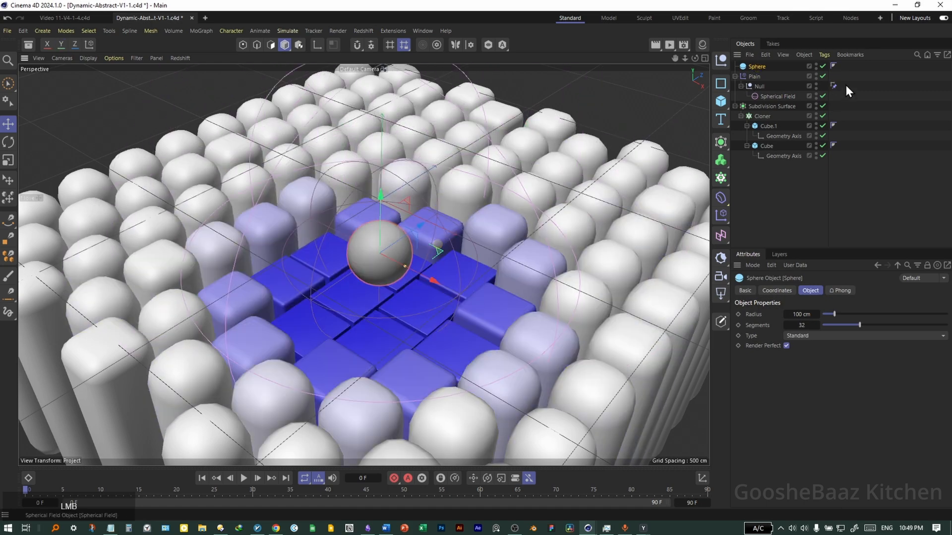
{"action": "key", "text": "ctrl+z"}
{"action": "left_click_drag", "start_coordinate": [439, 201], "coordinate": [352, 243]}
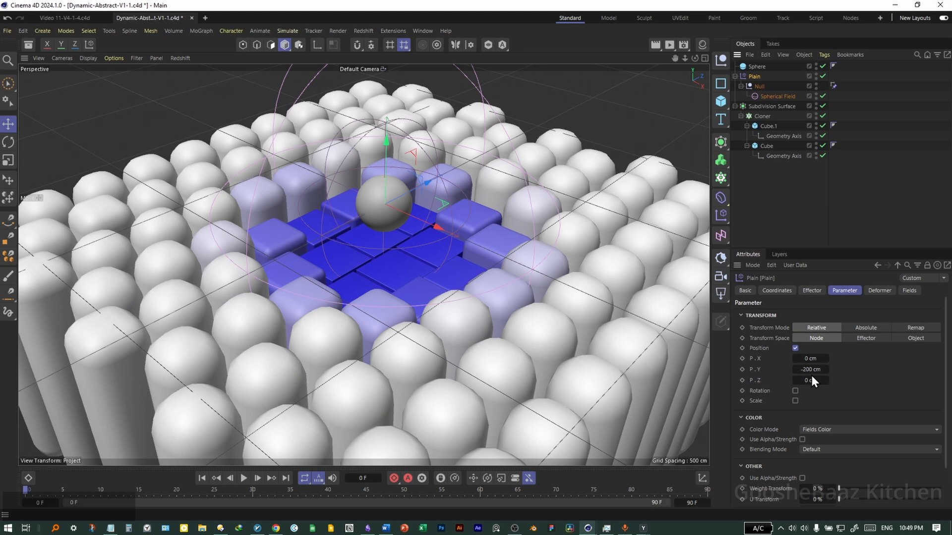
{"action": "left_click", "coordinate": [812, 371]}
{"action": "left_click", "coordinate": [809, 371]}
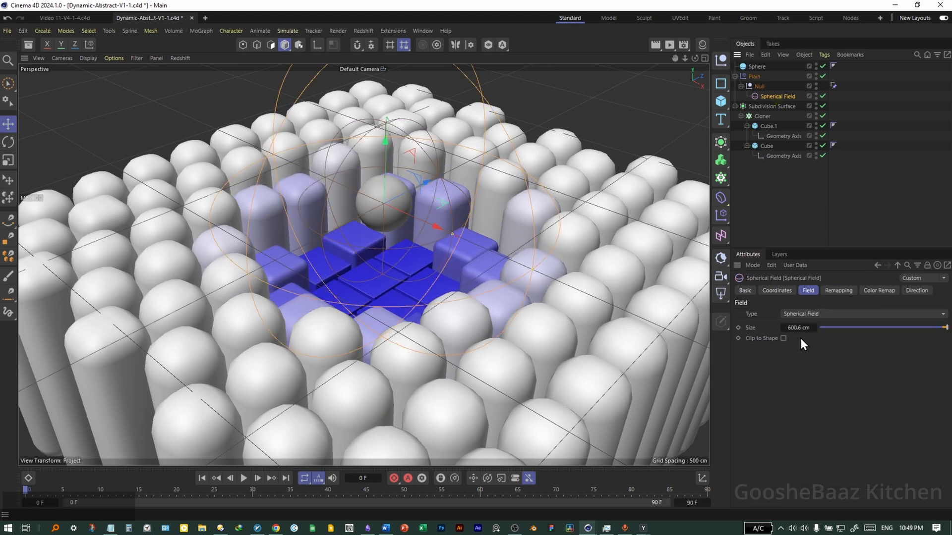
{"action": "left_click_drag", "start_coordinate": [795, 329], "coordinate": [795, 331]}
Lower the sphere into the crater, scale it to about 130%, and start a Redshift preview render.
{"action": "left_click", "coordinate": [403, 195]}
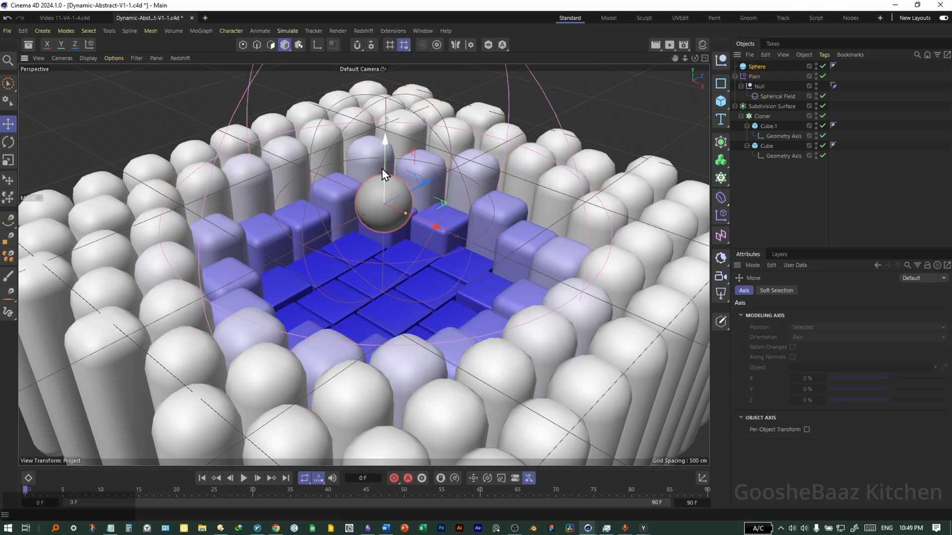
{"action": "left_click_drag", "start_coordinate": [383, 164], "coordinate": [380, 209]}
{"action": "key", "text": "t"}
{"action": "left_click_drag", "start_coordinate": [452, 363], "coordinate": [539, 355]}
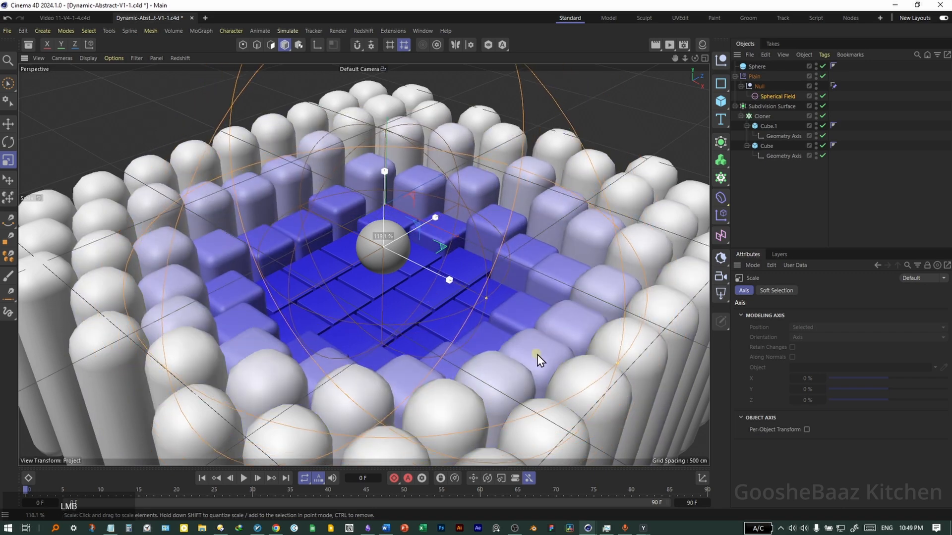
{"action": "key", "text": "3"}
{"action": "left_click_drag", "start_coordinate": [432, 343], "coordinate": [433, 344]}
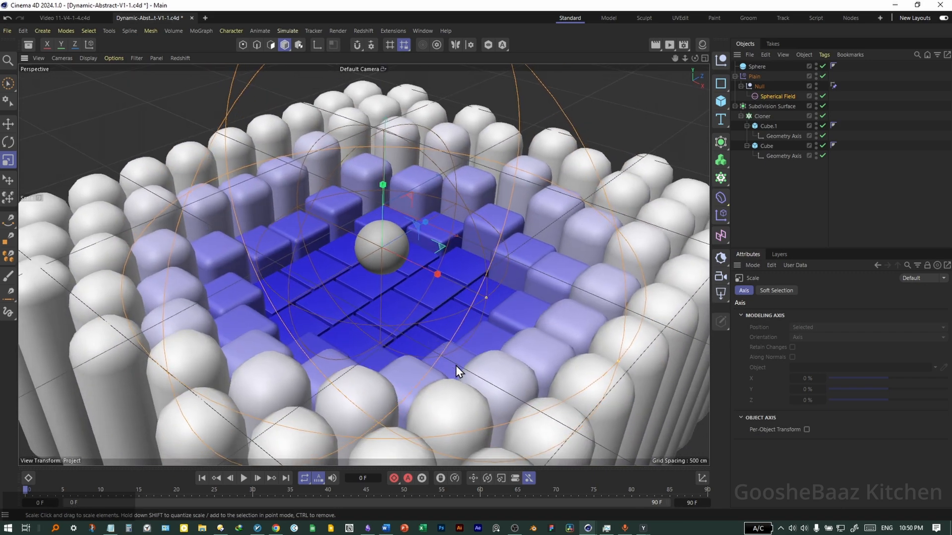
{"action": "left_click", "coordinate": [669, 44]}
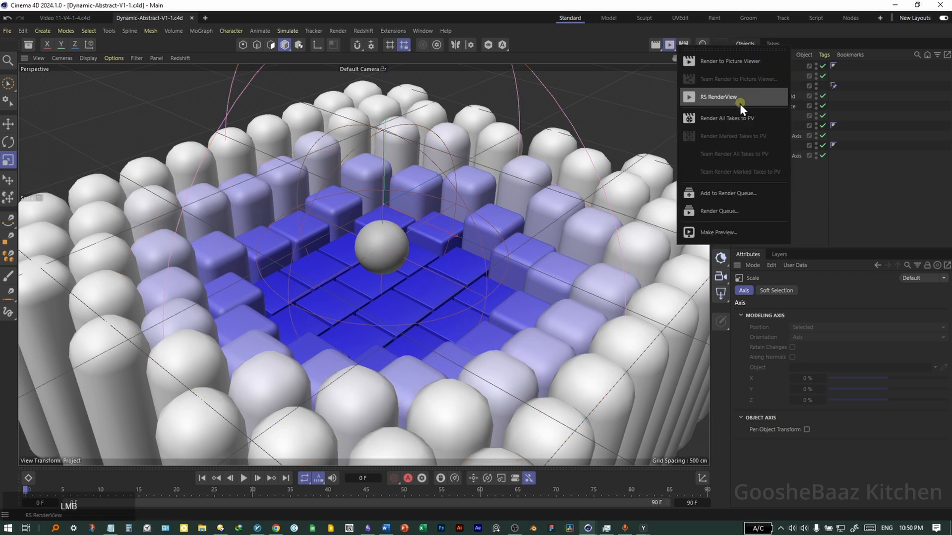
{"action": "left_click", "coordinate": [739, 103]}
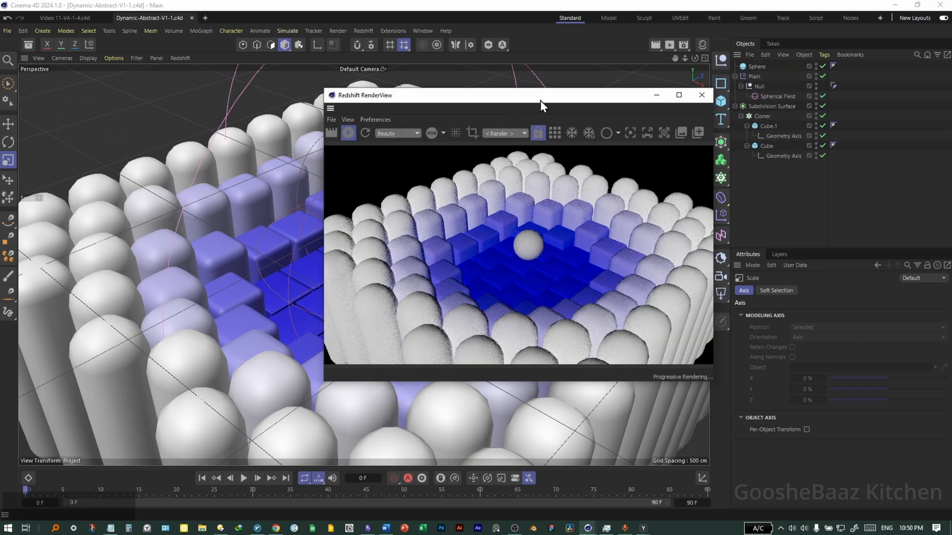
Dock the Redshift RenderView, then add an RS Area Light and a null named target.
{"action": "left_click_drag", "start_coordinate": [563, 97], "coordinate": [810, 209]}
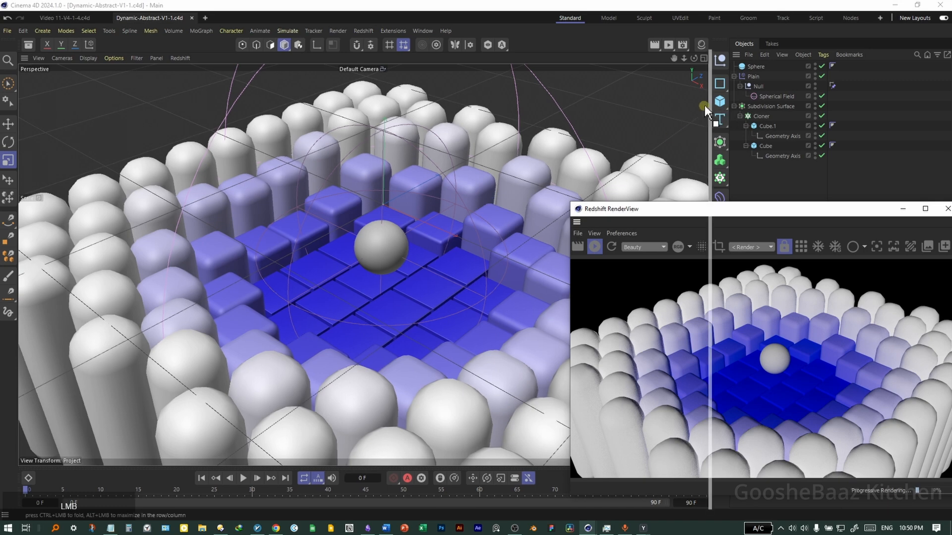
{"action": "left_click_drag", "start_coordinate": [715, 176], "coordinate": [683, 224]}
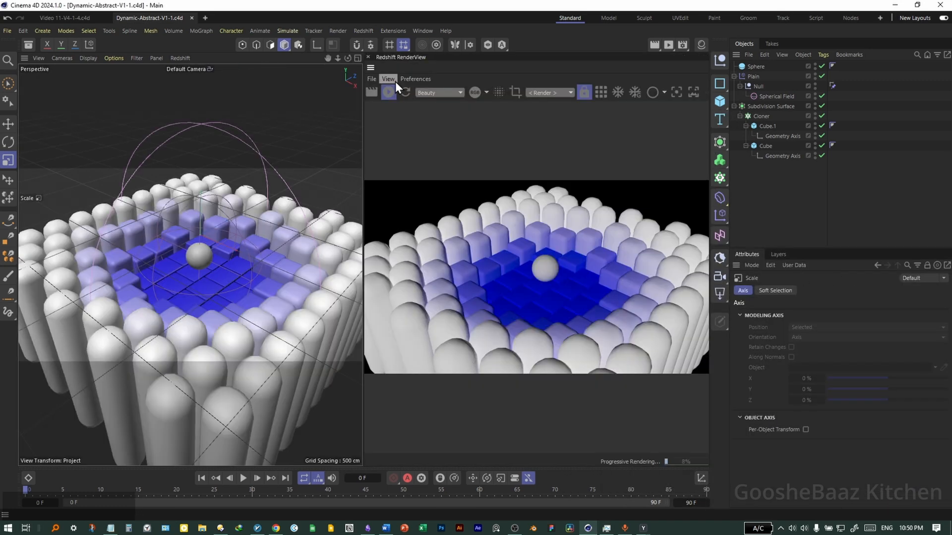
{"action": "left_click", "coordinate": [722, 295]}
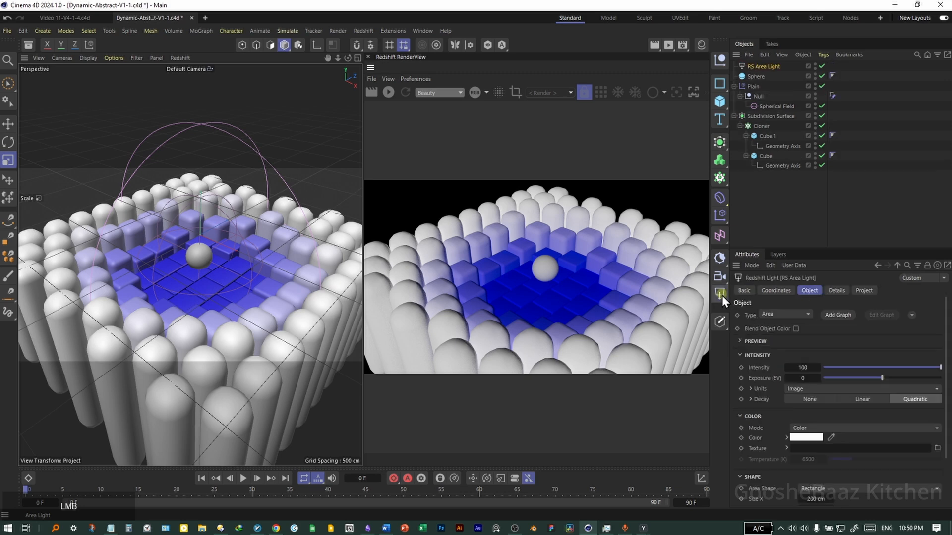
{"action": "left_click", "coordinate": [720, 60]}
{"action": "double_click", "coordinate": [755, 66]}
{"action": "type", "text": "target"}
Aim the area light at the target null with a Target tag, then reposition the null.
{"action": "right_click", "coordinate": [770, 77]}
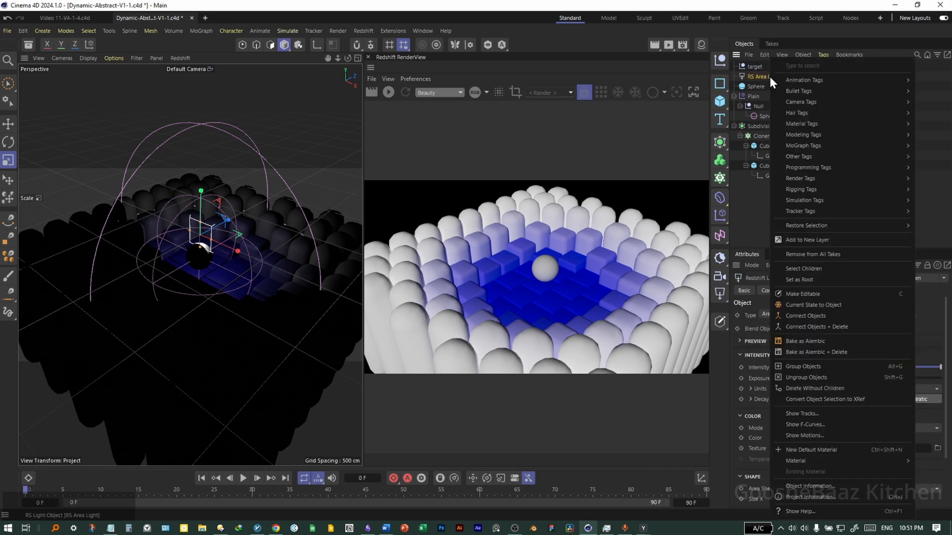
{"action": "type", "text": "targ"}
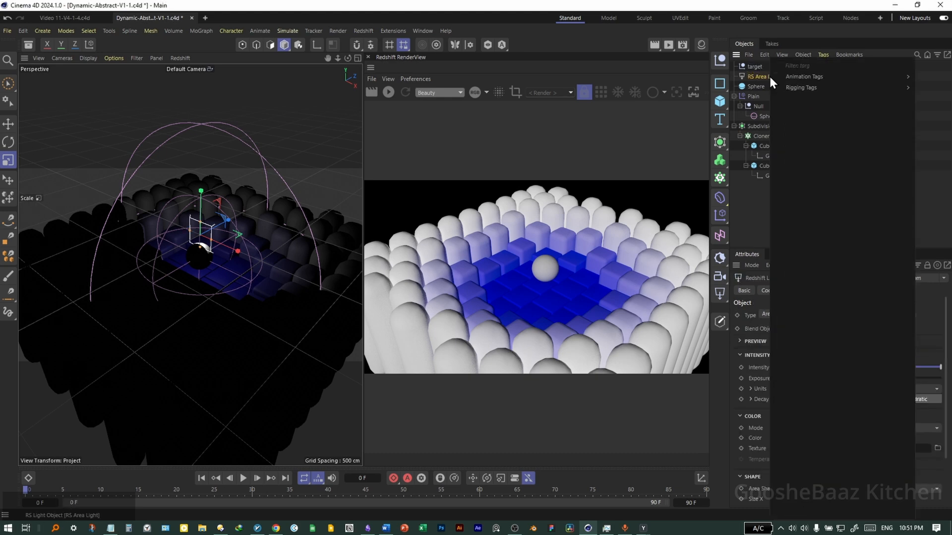
{"action": "mouse_move", "coordinate": [823, 87]}
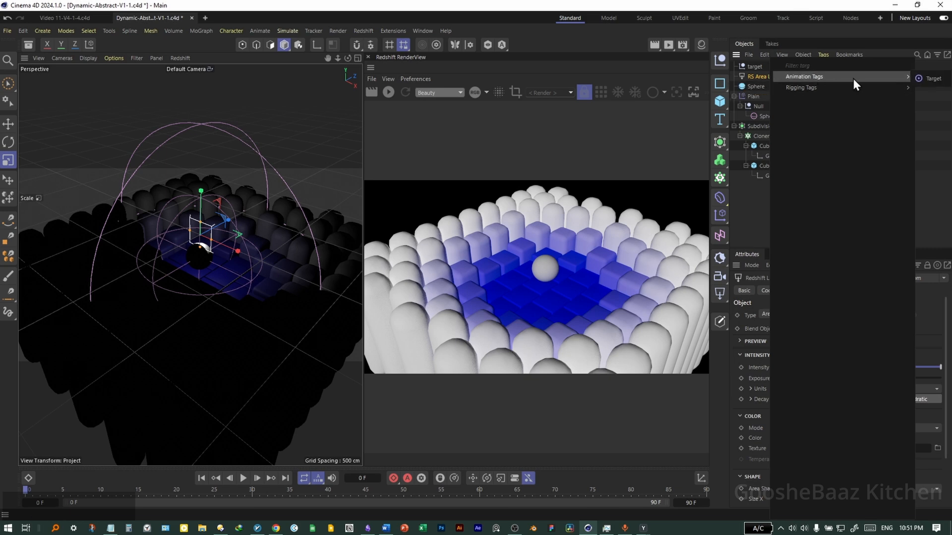
{"action": "left_click", "coordinate": [932, 79]}
{"action": "left_click_drag", "start_coordinate": [754, 66], "coordinate": [798, 321]}
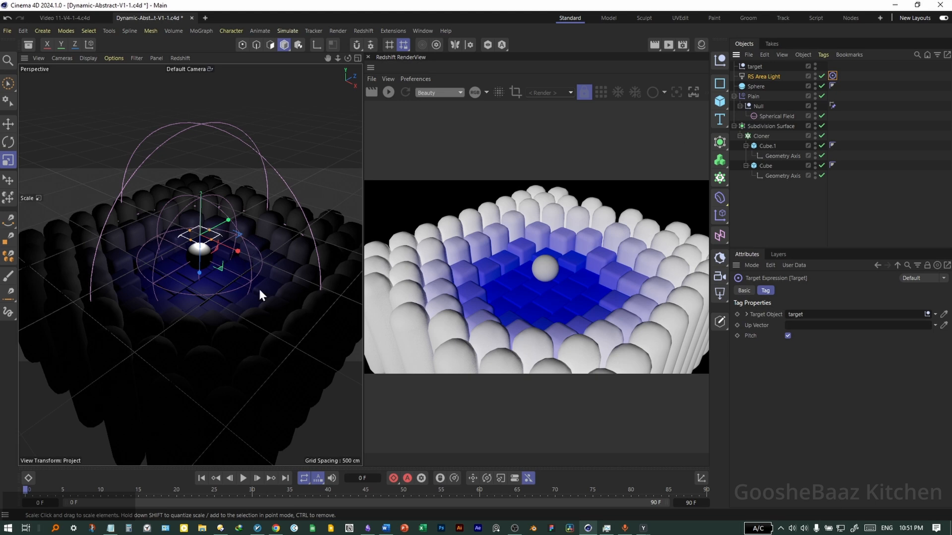
{"action": "key", "text": "e"}
{"action": "left_click_drag", "start_coordinate": [211, 316], "coordinate": [279, 220]}
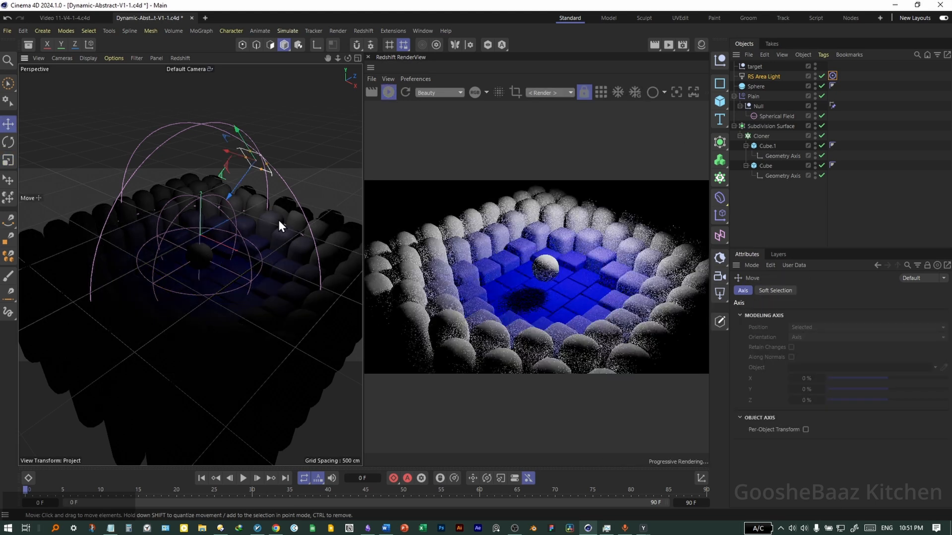
{"action": "left_click_drag", "start_coordinate": [286, 298], "coordinate": [153, 340]}
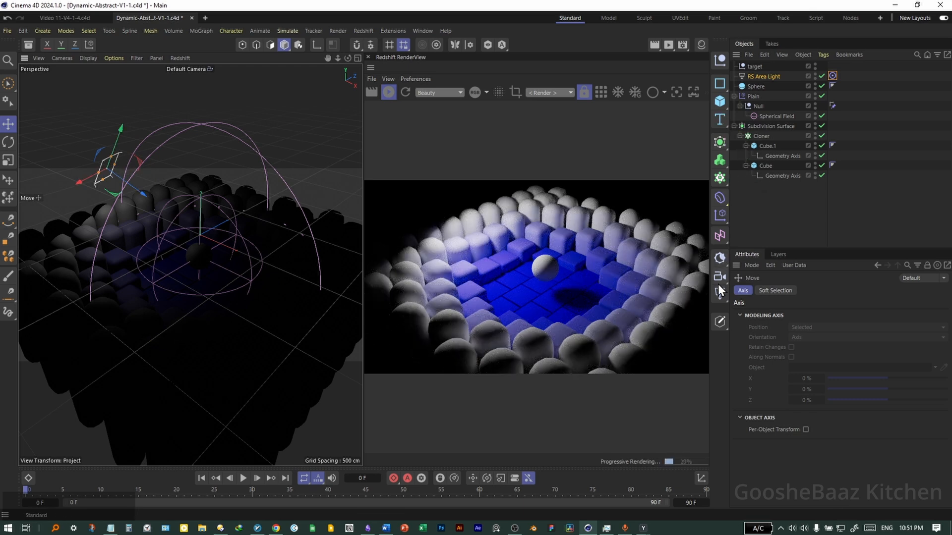
Add an RS Dome Light with the hdr-light-studio_18.exr HDRI, and an RS Camera with the Target tag.
{"action": "left_click", "coordinate": [722, 261]}
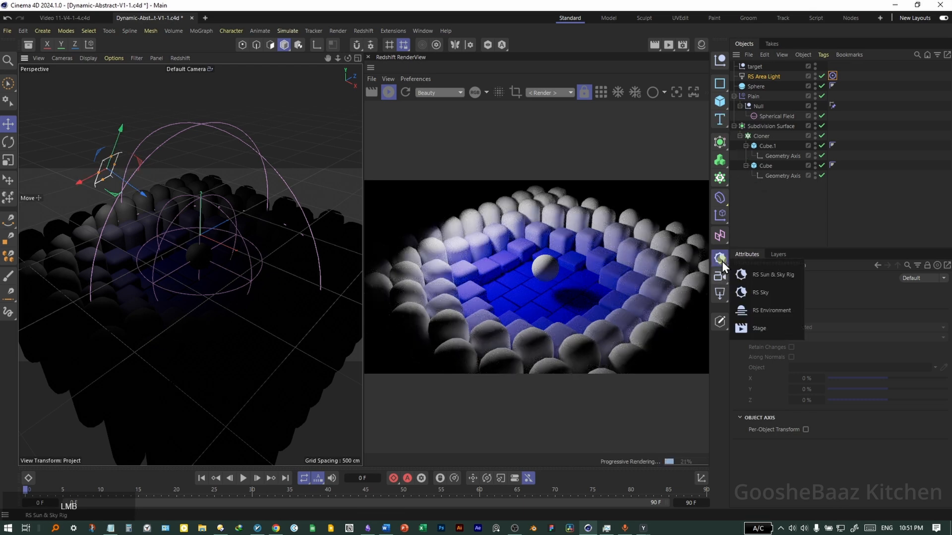
{"action": "left_click", "coordinate": [790, 231]}
{"action": "left_click", "coordinate": [721, 293]}
{"action": "left_click", "coordinate": [28, 44]}
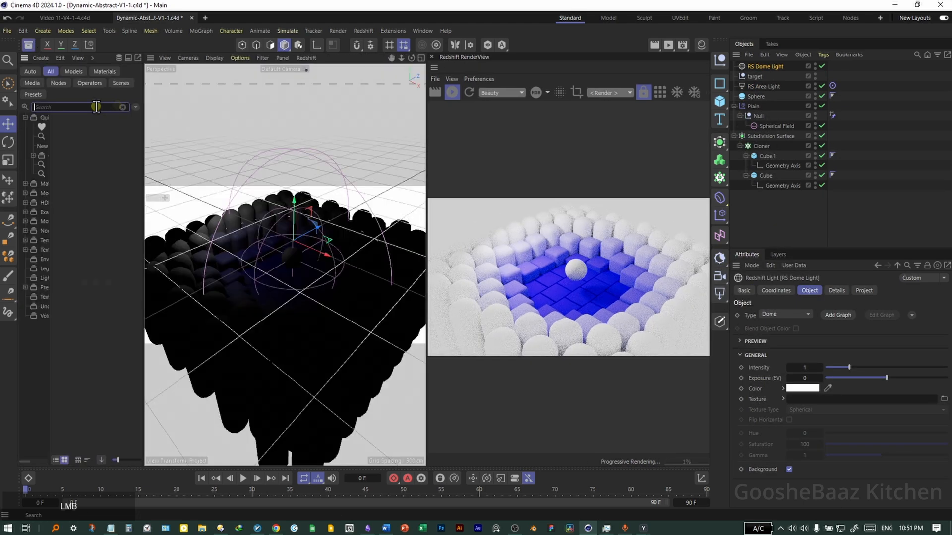
{"action": "type", "text": "hdr"}
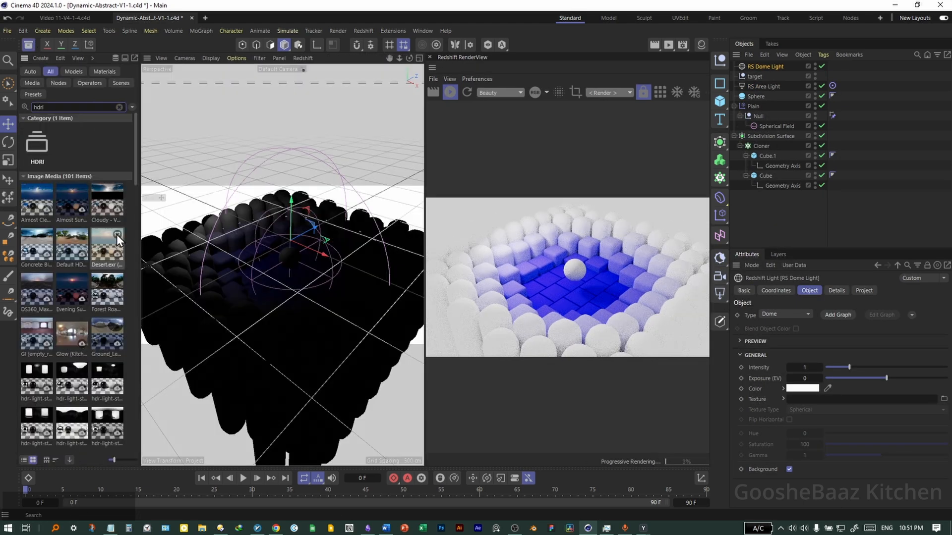
{"action": "type", "text": "i"}
{"action": "scroll", "coordinate": [115, 353], "scroll_direction": "down", "scroll_amount": 4}
{"action": "left_click_drag", "start_coordinate": [107, 389], "coordinate": [816, 401]}
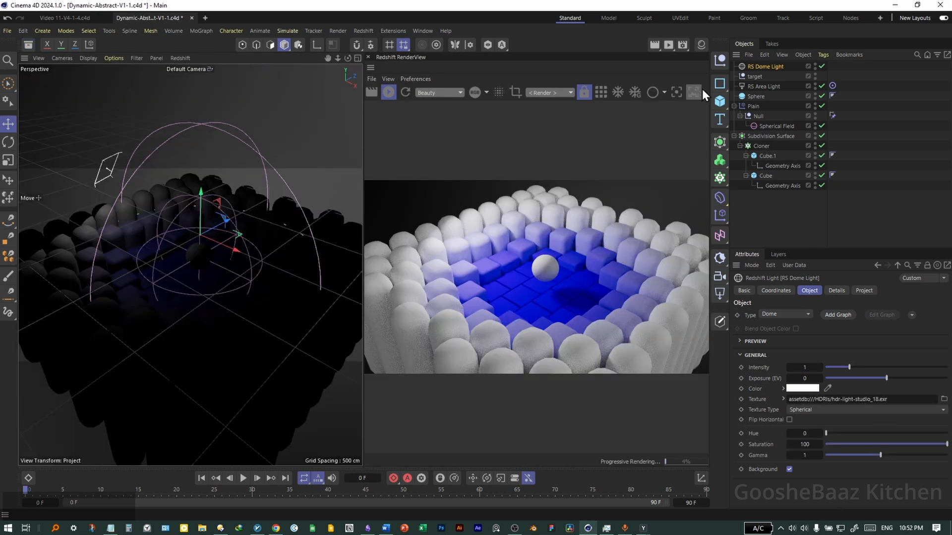
{"action": "left_click", "coordinate": [721, 277]}
{"action": "left_click_drag", "start_coordinate": [833, 96], "coordinate": [836, 67], "text": "ctrl"}
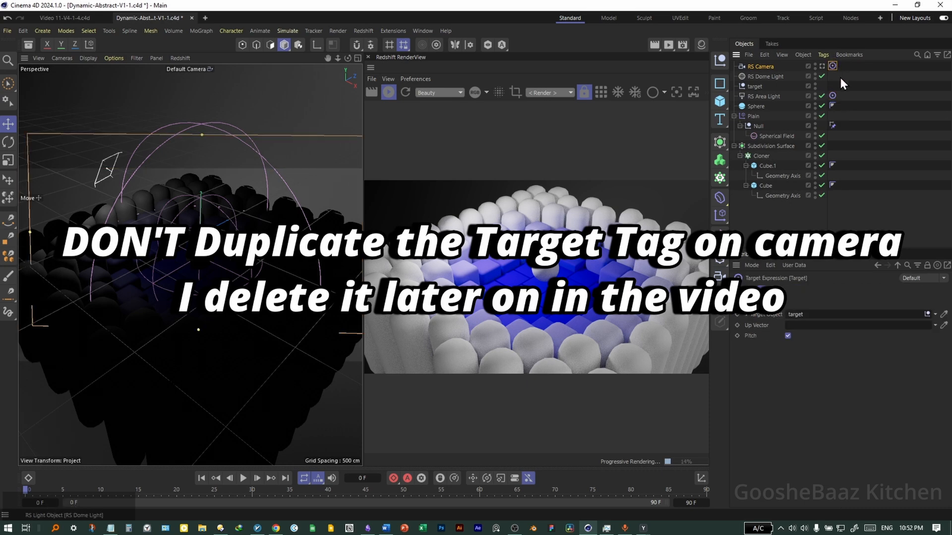
View through the new camera, save the project, and switch the viewport to line display.
{"action": "left_click", "coordinate": [774, 67]}
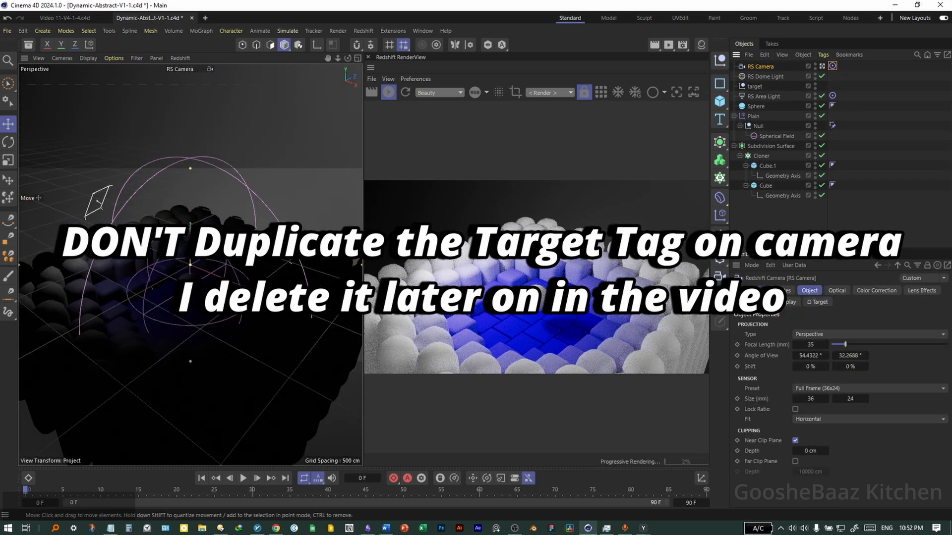
{"action": "key", "text": "ctrl+s"}
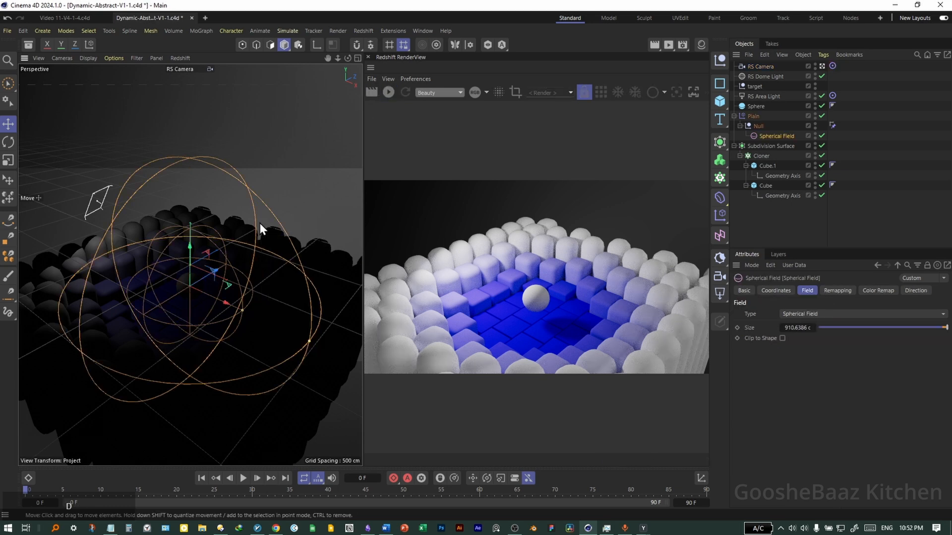
{"action": "key", "text": "n"}
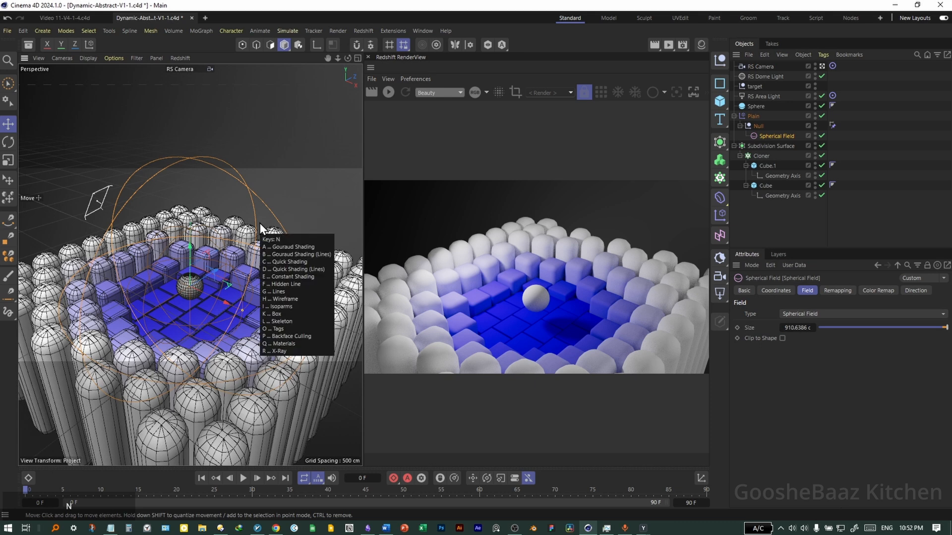
{"action": "key", "text": "f"}
{"action": "key", "text": "3"}
{"action": "left_click_drag", "start_coordinate": [210, 302], "coordinate": [215, 281]}
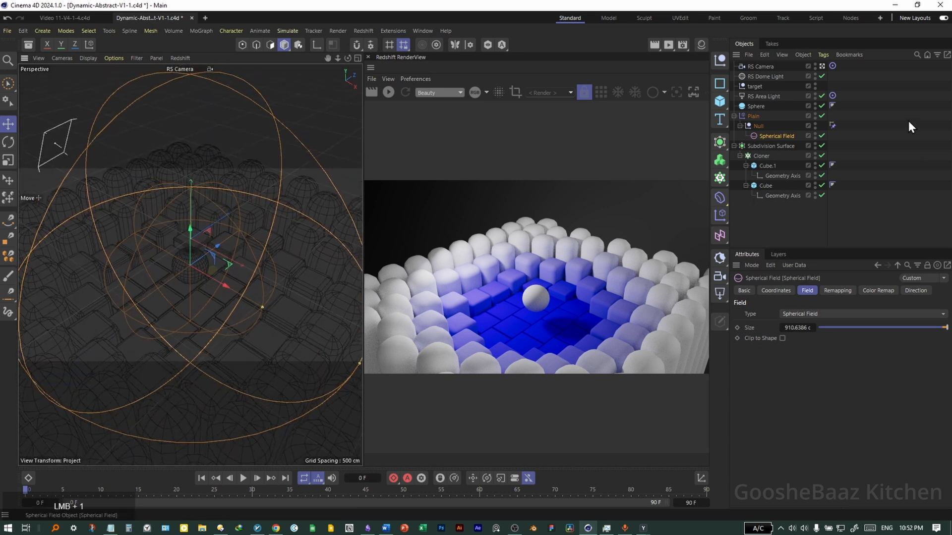
Set the RS Camera's focal length to 120 mm.
{"action": "left_click", "coordinate": [760, 67]}
{"action": "left_click", "coordinate": [815, 344]}
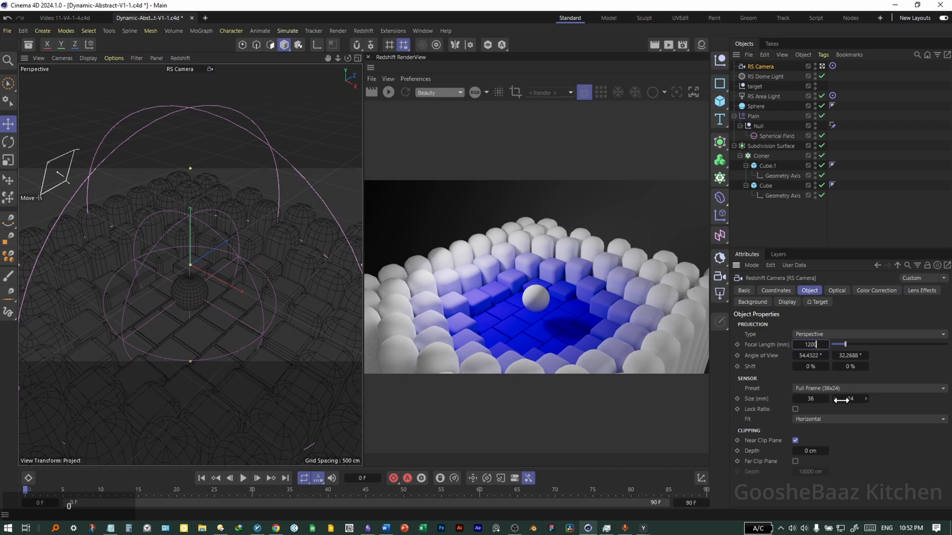
{"action": "key", "text": "Return"}
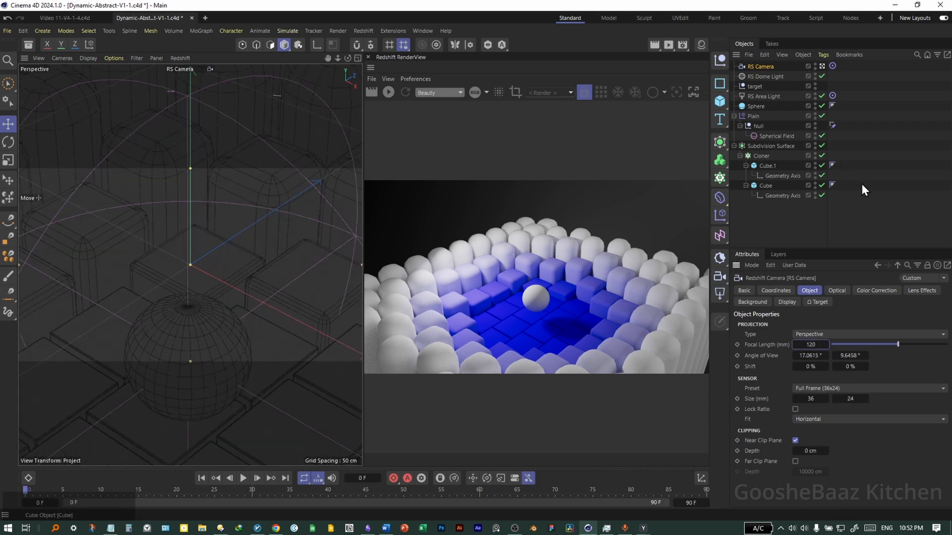
{"action": "left_click", "coordinate": [850, 204]}
{"action": "left_click", "coordinate": [770, 67]}
{"action": "scroll", "coordinate": [186, 316], "scroll_direction": "down", "scroll_amount": 8}
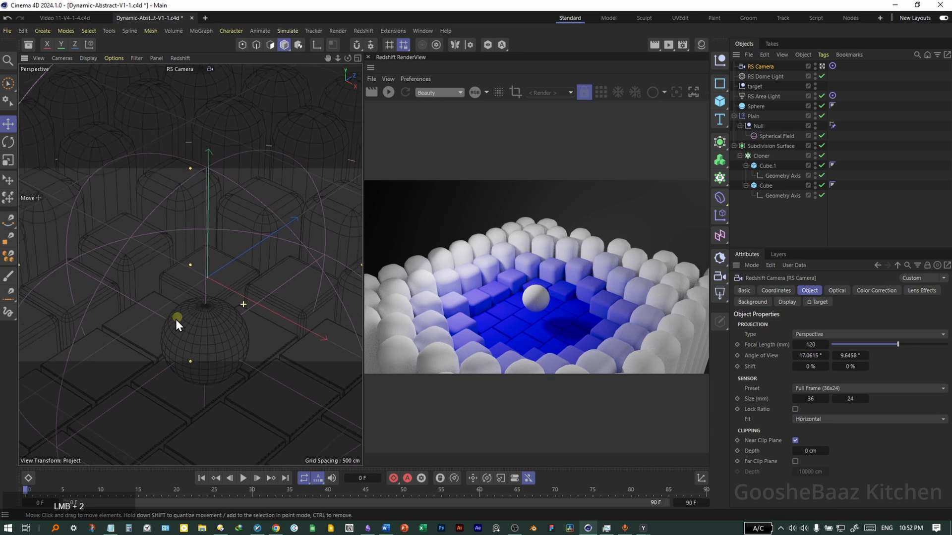
Raise the Cloner counts to 12 wide by 22 high and move the camera closer.
{"action": "left_click", "coordinate": [762, 157]}
{"action": "left_click", "coordinate": [819, 415]}
{"action": "left_click", "coordinate": [819, 415]}
{"action": "left_click", "coordinate": [820, 428]}
{"action": "left_click", "coordinate": [819, 428]}
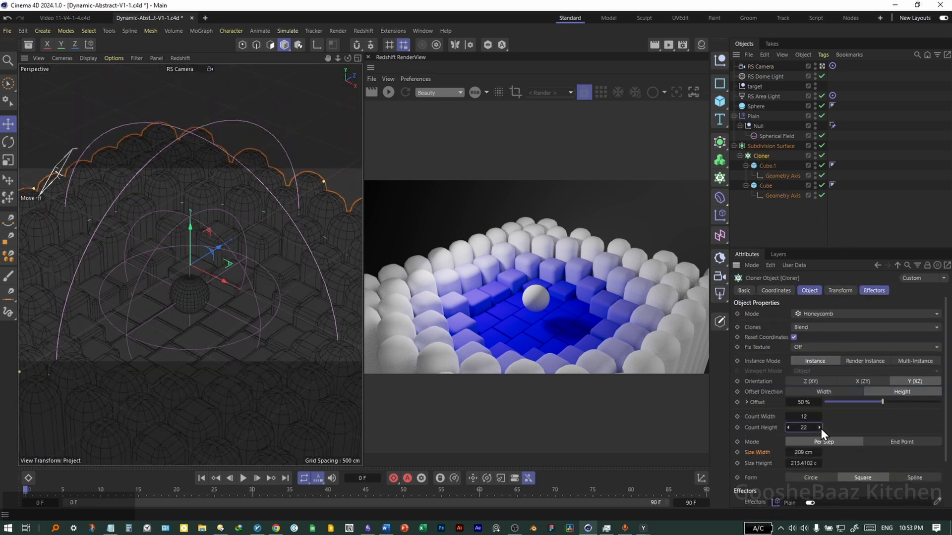
{"action": "left_click", "coordinate": [239, 302]}
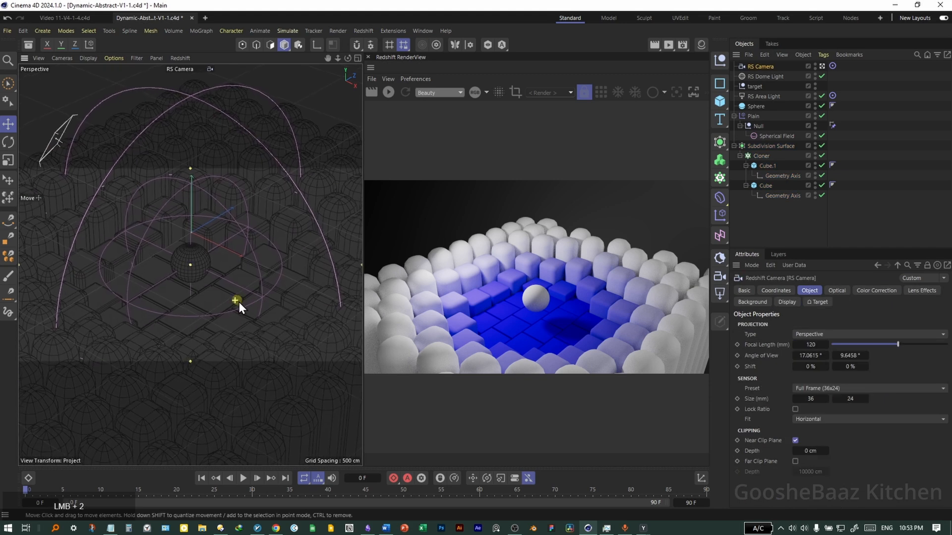
{"action": "left_click_drag", "start_coordinate": [247, 308], "coordinate": [255, 385]}
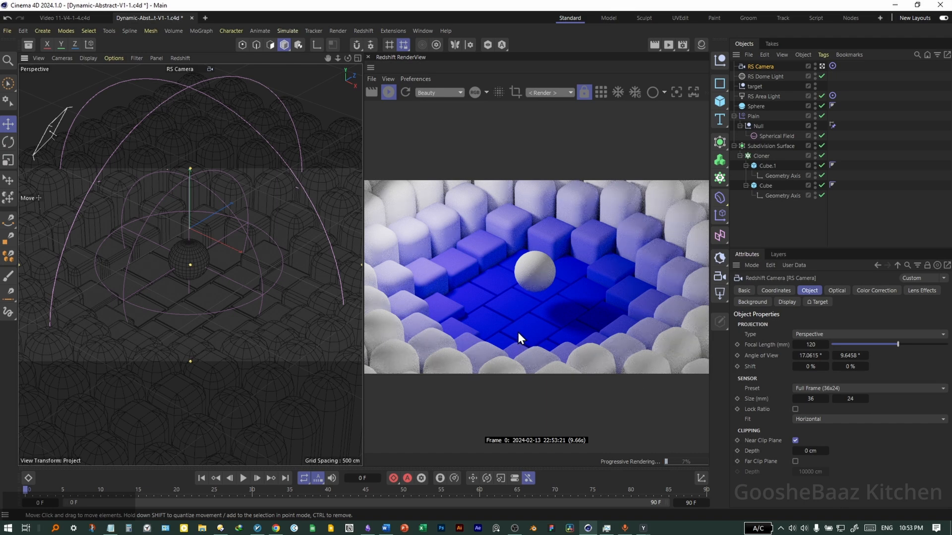
Apply the Wood Scots Pine material from the Asset Browser to the Sphere.
{"action": "left_click", "coordinate": [29, 45]}
{"action": "left_click", "coordinate": [120, 108]}
{"action": "left_click", "coordinate": [83, 108]}
{"action": "type", "text": "wood"}
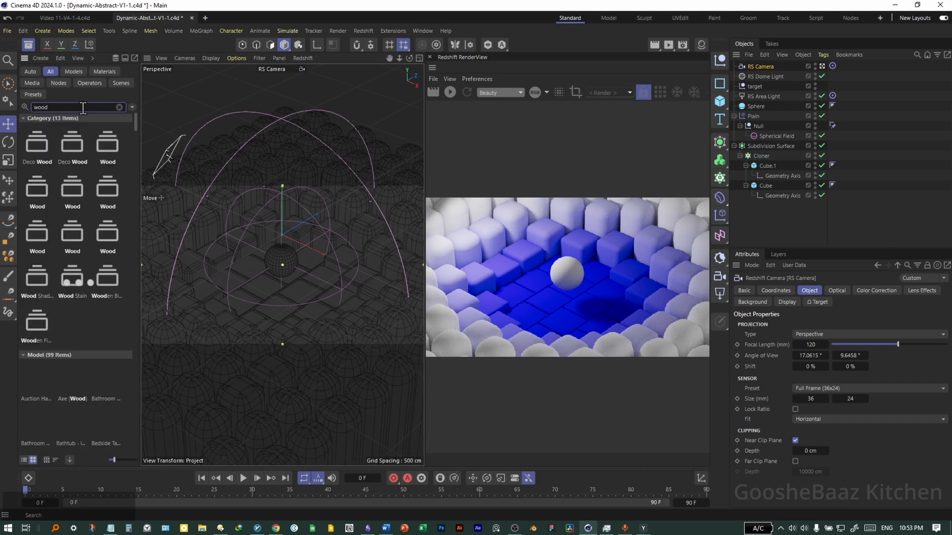
{"action": "left_click", "coordinate": [105, 71]}
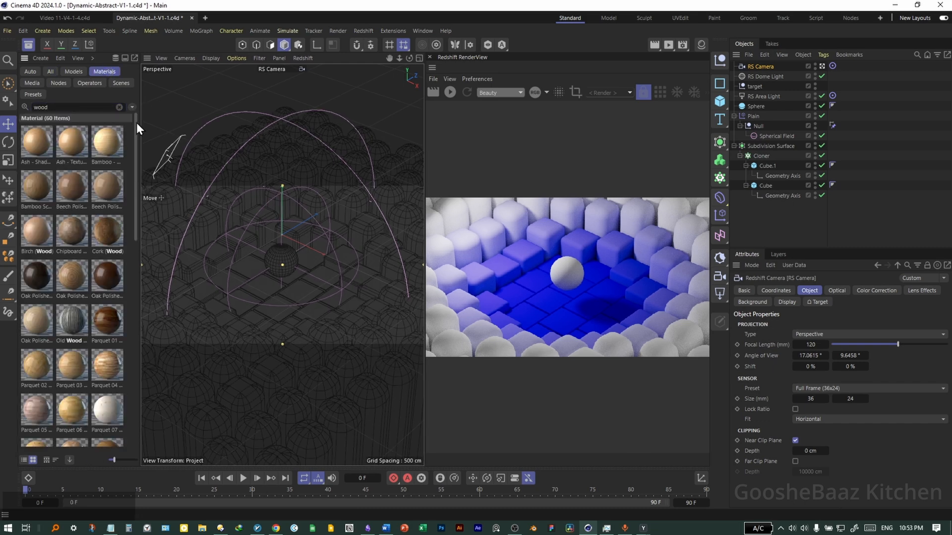
{"action": "scroll", "coordinate": [70, 298], "scroll_direction": "down", "scroll_amount": 5}
{"action": "left_click_drag", "start_coordinate": [70, 296], "coordinate": [758, 106]}
Apply Plastic Rough 001 Blue to the Cloner and start the interactive Redshift render.
{"action": "left_click", "coordinate": [120, 108]}
{"action": "type", "text": "plastic"}
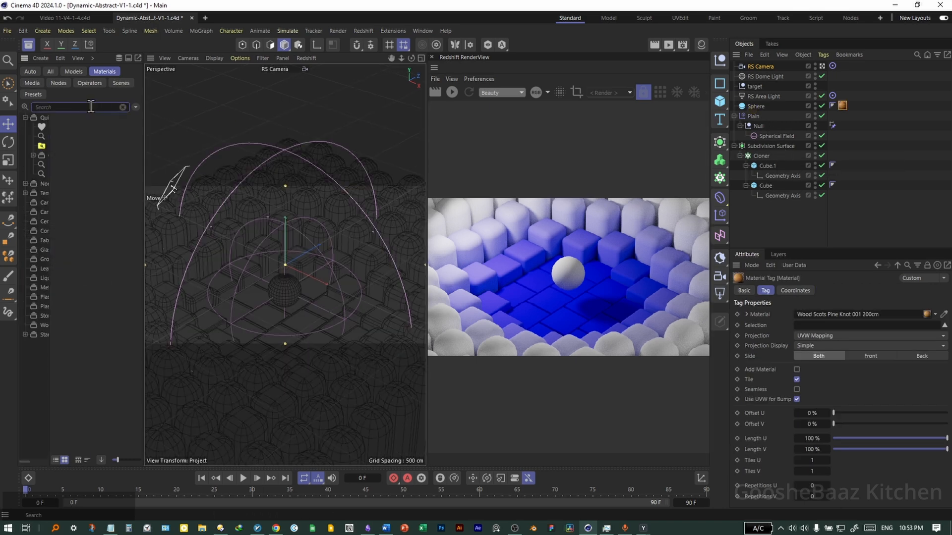
{"action": "scroll", "coordinate": [73, 264], "scroll_direction": "down", "scroll_amount": 4}
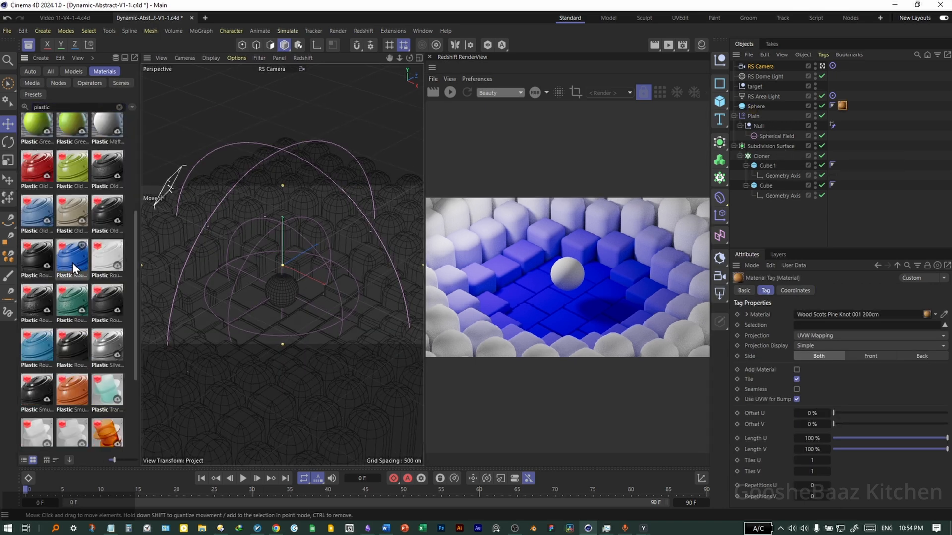
{"action": "left_click_drag", "start_coordinate": [73, 264], "coordinate": [768, 147]}
{"action": "left_click", "coordinate": [28, 46]}
{"action": "left_click", "coordinate": [389, 92]}
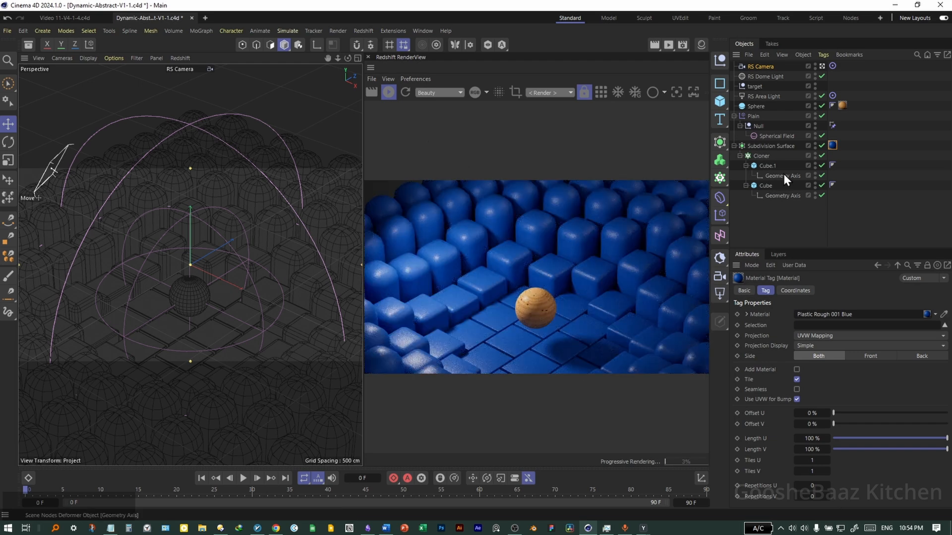
{"action": "left_click", "coordinate": [701, 45]}
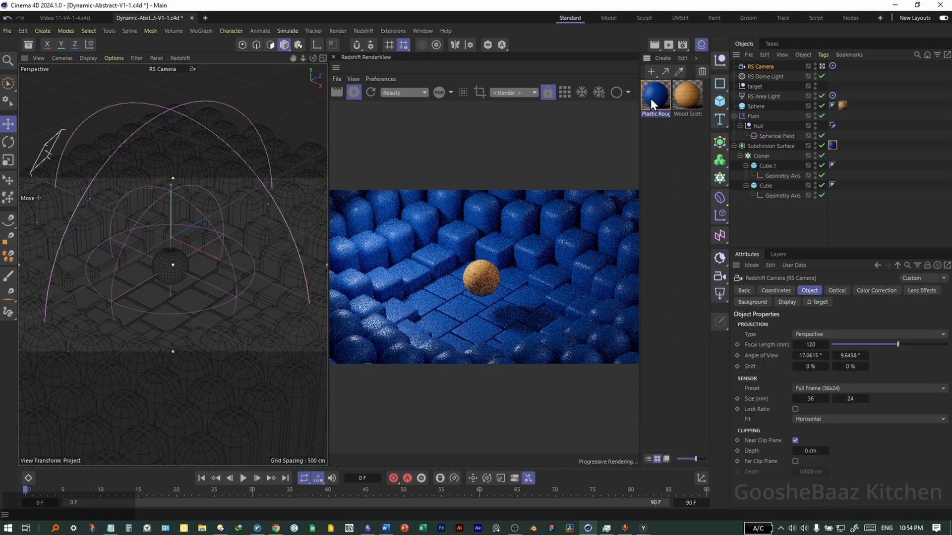
Open Plastic Rough 001 Blue in the Node Editor, arrange the windows, and open its Base Color picker.
{"action": "double_click", "coordinate": [652, 98]}
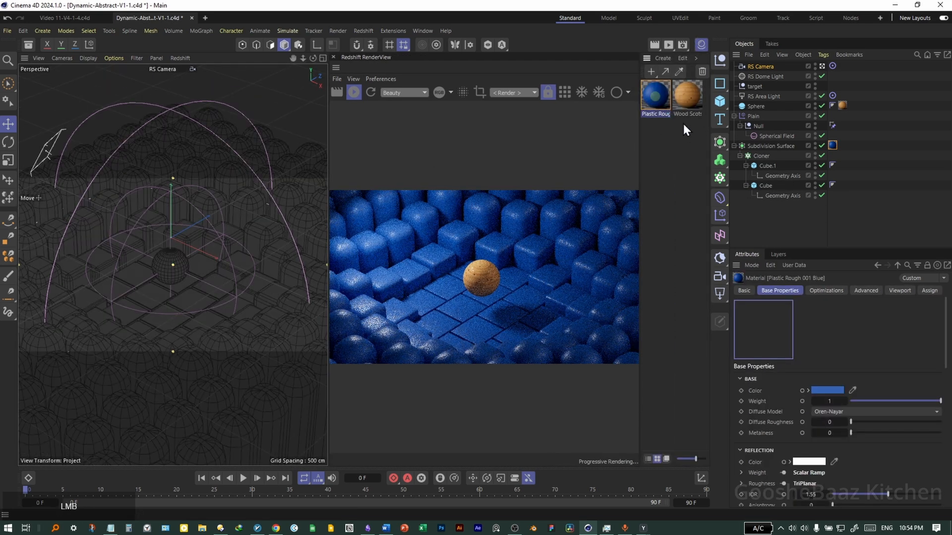
{"action": "left_click_drag", "start_coordinate": [712, 91], "coordinate": [515, 54]}
{"action": "left_click_drag", "start_coordinate": [743, 269], "coordinate": [337, 301]}
{"action": "left_click_drag", "start_coordinate": [343, 53], "coordinate": [216, 95]}
{"action": "left_click_drag", "start_coordinate": [339, 200], "coordinate": [381, 199]}
{"action": "left_click_drag", "start_coordinate": [432, 55], "coordinate": [652, 70]}
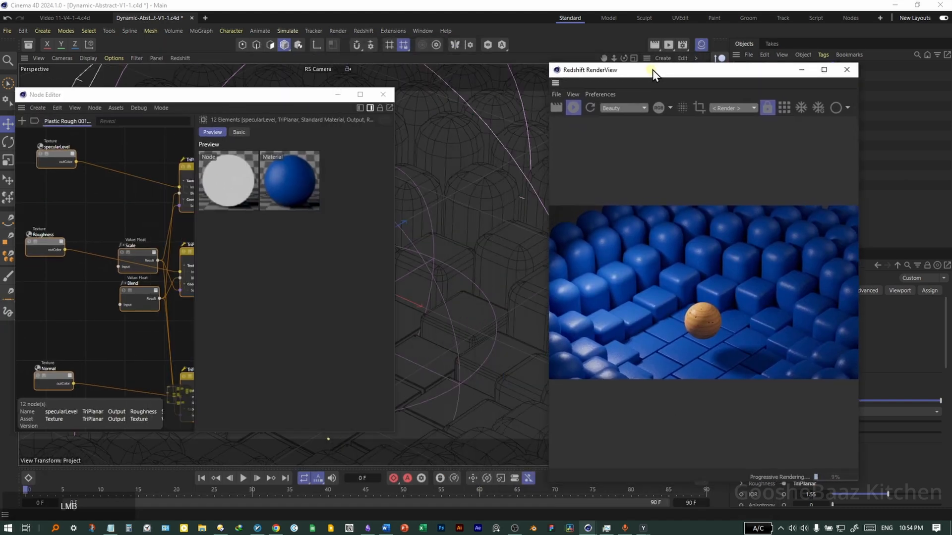
{"action": "left_click_drag", "start_coordinate": [652, 69], "coordinate": [725, 62]}
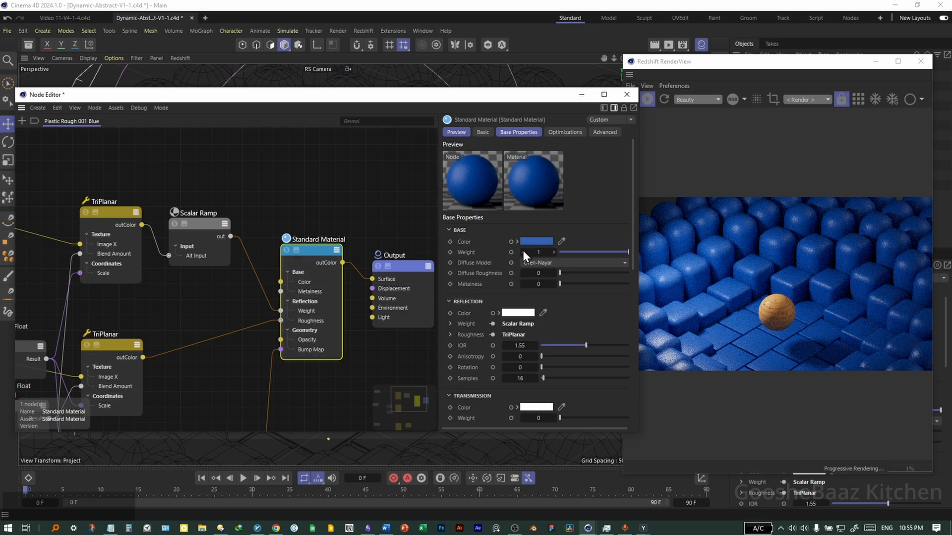
{"action": "left_click", "coordinate": [538, 241]}
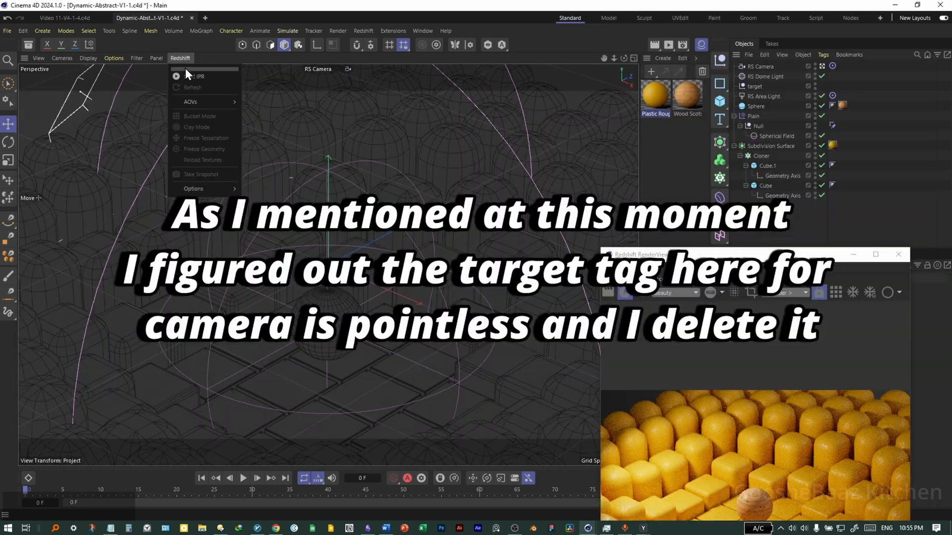
Add a floating New View Panel and enlarge it beside the render preview.
{"action": "left_click", "coordinate": [157, 58]}
{"action": "left_click", "coordinate": [177, 88]}
{"action": "left_click_drag", "start_coordinate": [170, 145], "coordinate": [421, 353]}
{"action": "left_click_drag", "start_coordinate": [710, 255], "coordinate": [637, 148]}
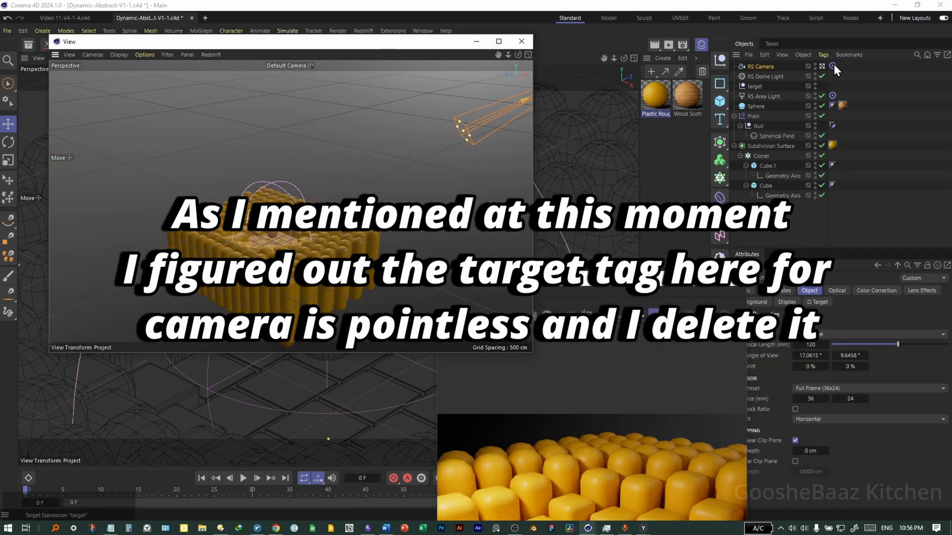
Delete the RS Camera's Target tag.
{"action": "left_click", "coordinate": [833, 65]}
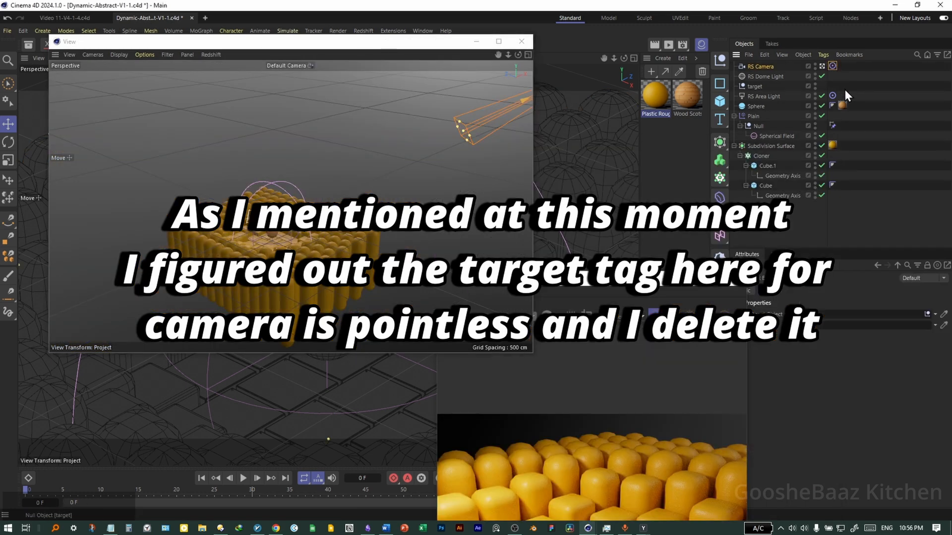
{"action": "key", "text": "Delete"}
{"action": "left_click_drag", "start_coordinate": [412, 41], "coordinate": [777, 289]}
Reselect RS Camera, adjust the views, and restart the Redshift IPR render.
{"action": "left_click", "coordinate": [767, 68]}
{"action": "left_click_drag", "start_coordinate": [296, 340], "coordinate": [334, 301]}
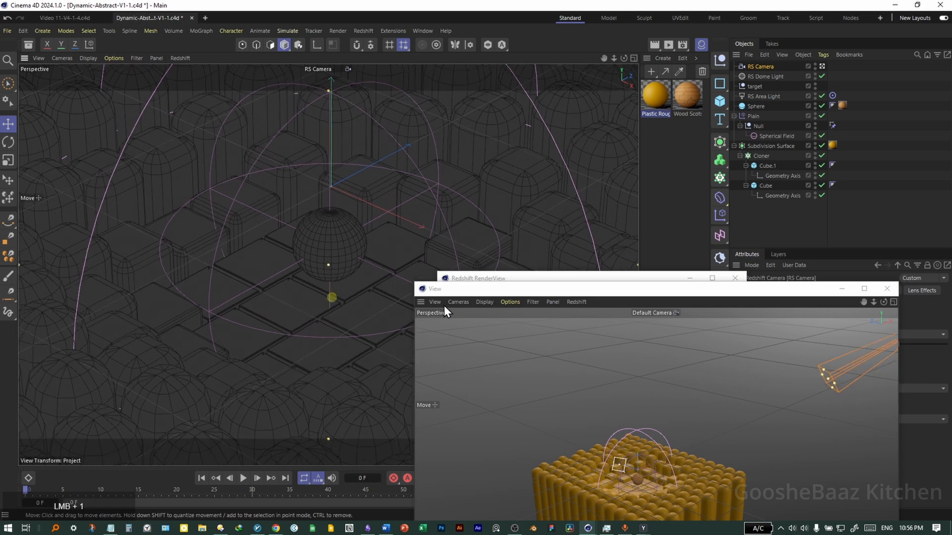
{"action": "left_click_drag", "start_coordinate": [619, 290], "coordinate": [343, 300]}
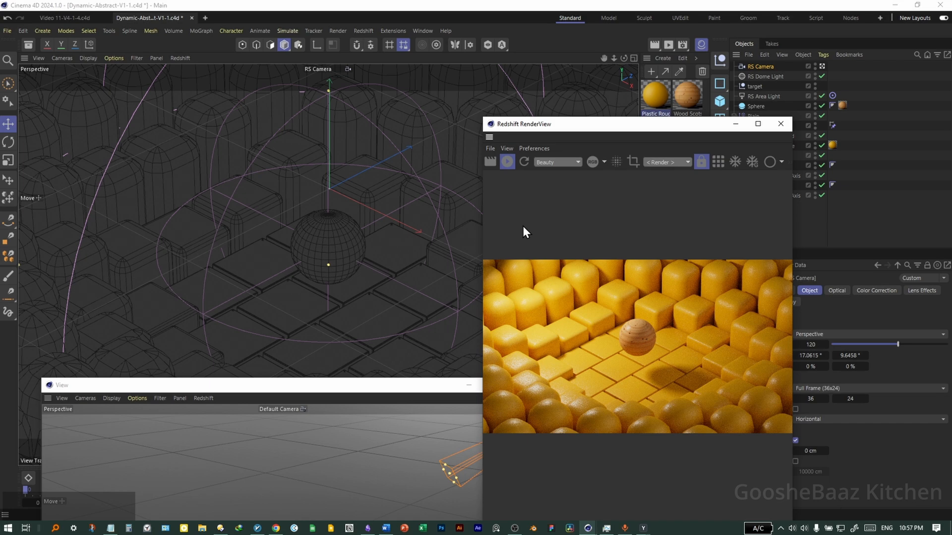
{"action": "left_click", "coordinate": [507, 162]}
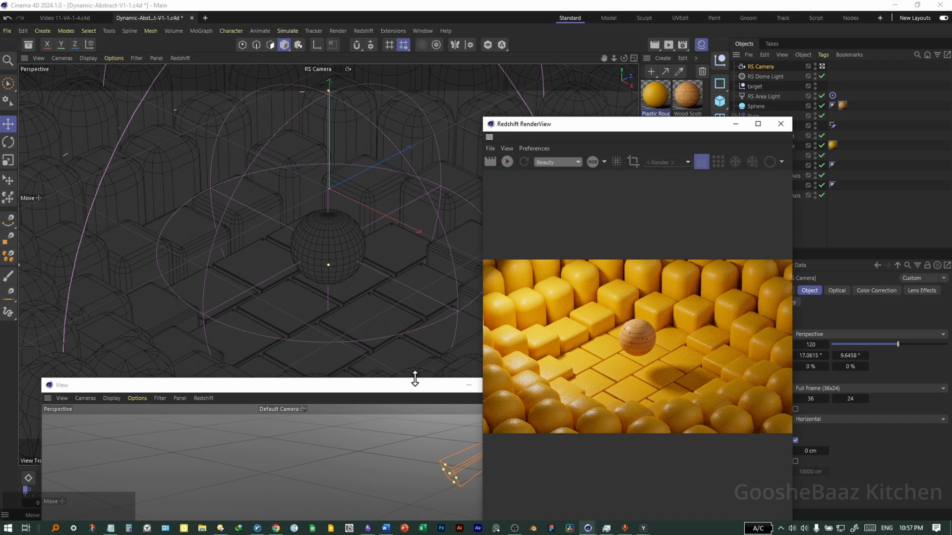
{"action": "left_click", "coordinate": [510, 186]}
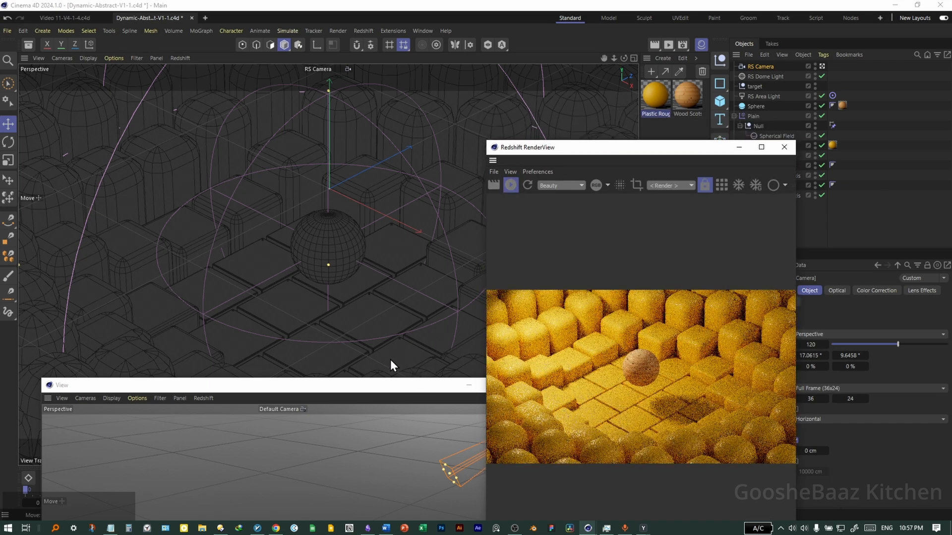
Open the plastic material's node graph and add a Color User Data node via the 'user' search.
{"action": "double_click", "coordinate": [655, 99]}
{"action": "left_click_drag", "start_coordinate": [478, 107], "coordinate": [547, 143]}
{"action": "double_click", "coordinate": [395, 226]}
{"action": "type", "text": "user"}
{"action": "key", "text": "Return"}
{"action": "left_click", "coordinate": [619, 192]}
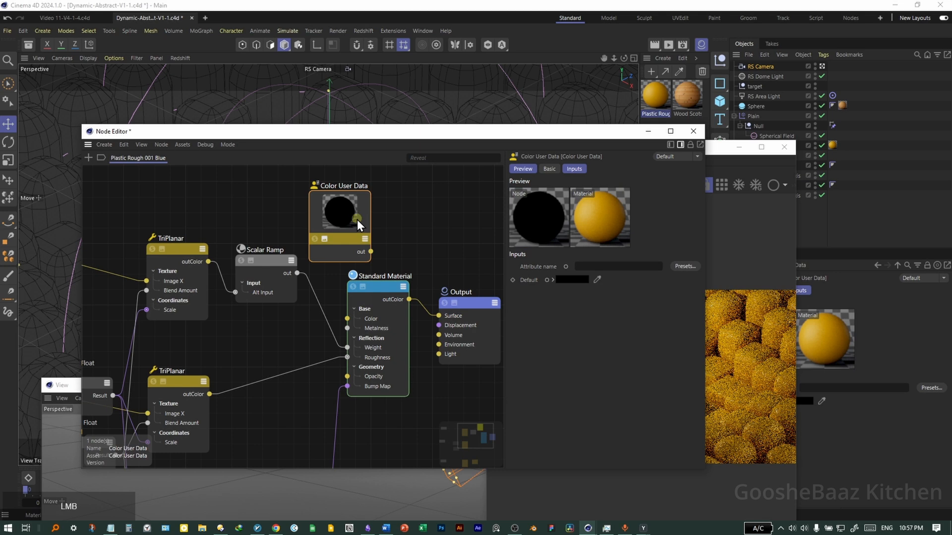
{"action": "left_click_drag", "start_coordinate": [357, 219], "coordinate": [306, 220]}
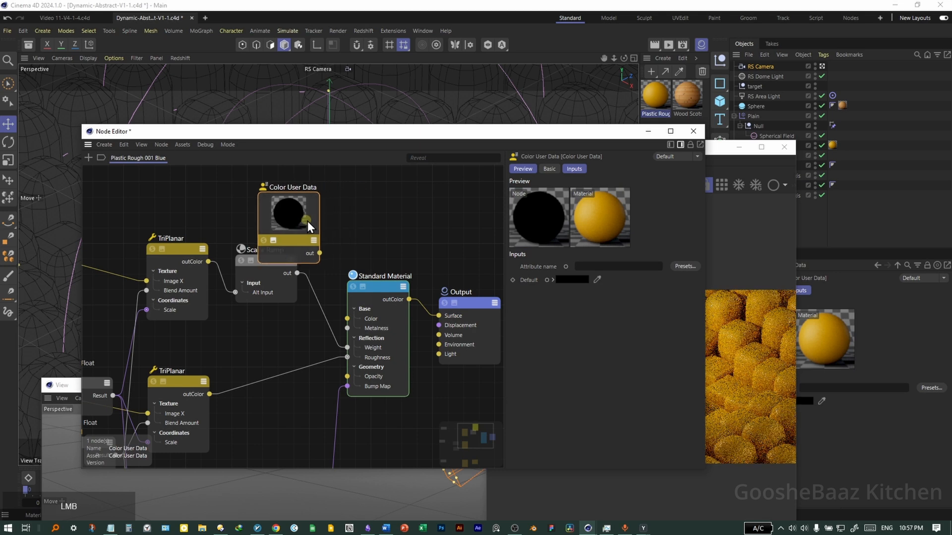
Set the node's preset to MoGraph Color (RSMGColor) and wire its output into the base colour.
{"action": "left_click", "coordinate": [683, 267]}
{"action": "mouse_move", "coordinate": [693, 273]}
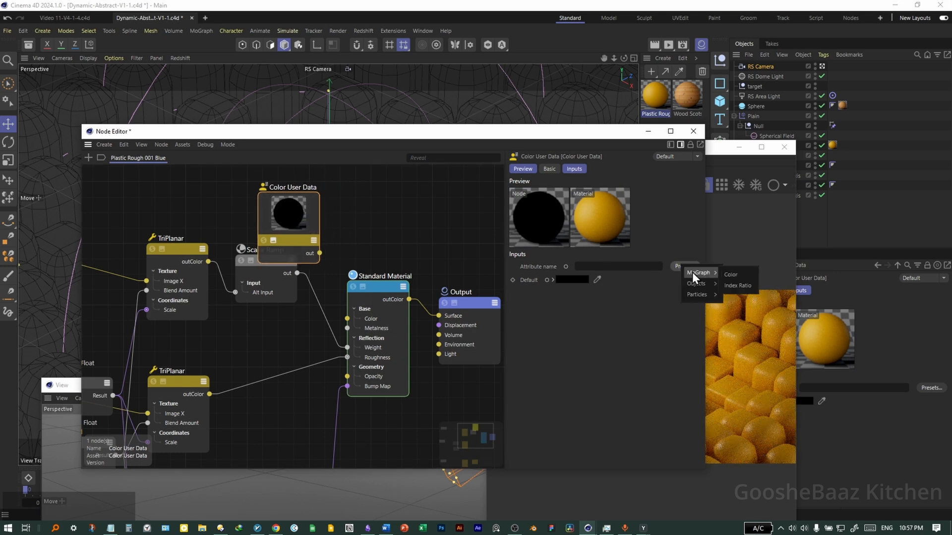
{"action": "left_click", "coordinate": [742, 276]}
{"action": "left_click_drag", "start_coordinate": [288, 219], "coordinate": [258, 228]}
{"action": "left_click_drag", "start_coordinate": [290, 263], "coordinate": [351, 317]}
{"action": "left_click_drag", "start_coordinate": [595, 135], "coordinate": [312, 194]}
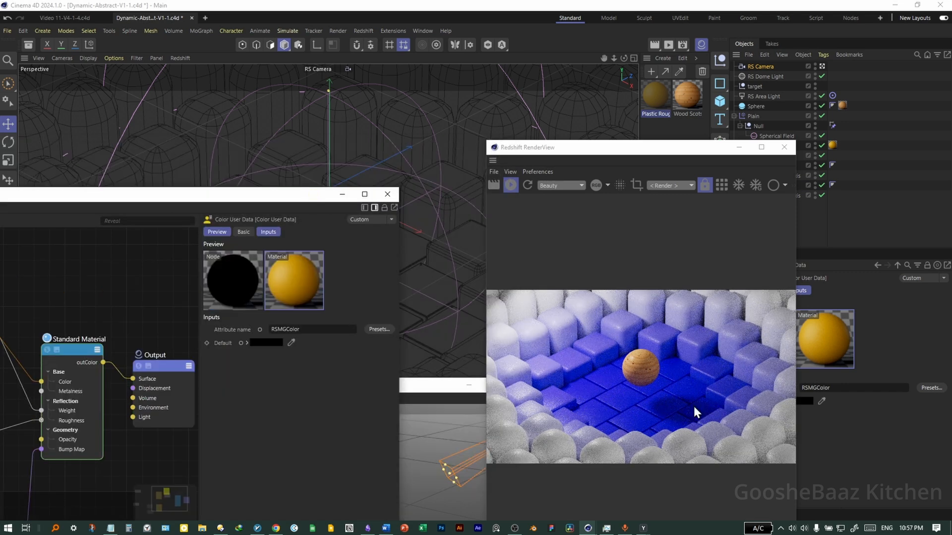
{"action": "left_click_drag", "start_coordinate": [662, 154], "coordinate": [441, 106]}
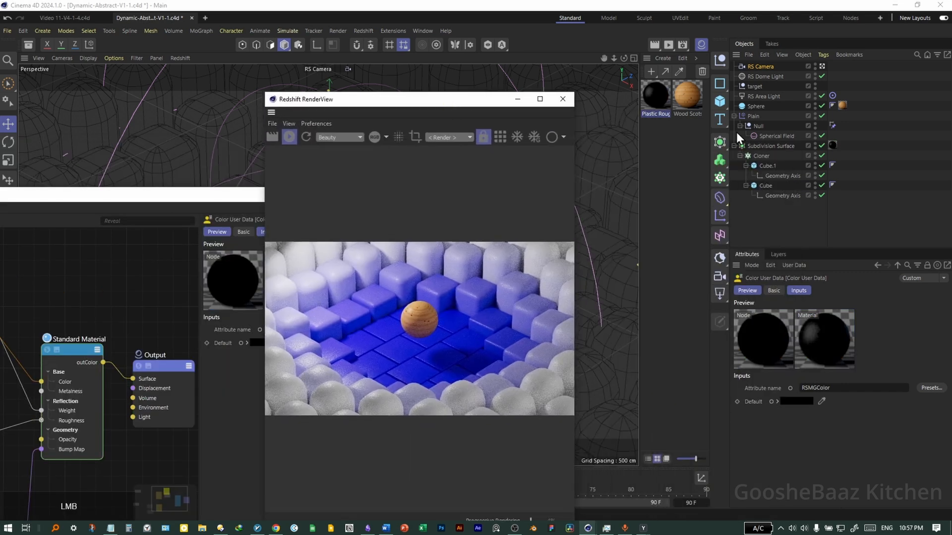
Drag the Spherical Field's Color Remap colour V to 0, making it black.
{"action": "left_click", "coordinate": [776, 136]}
{"action": "left_click", "coordinate": [878, 291]}
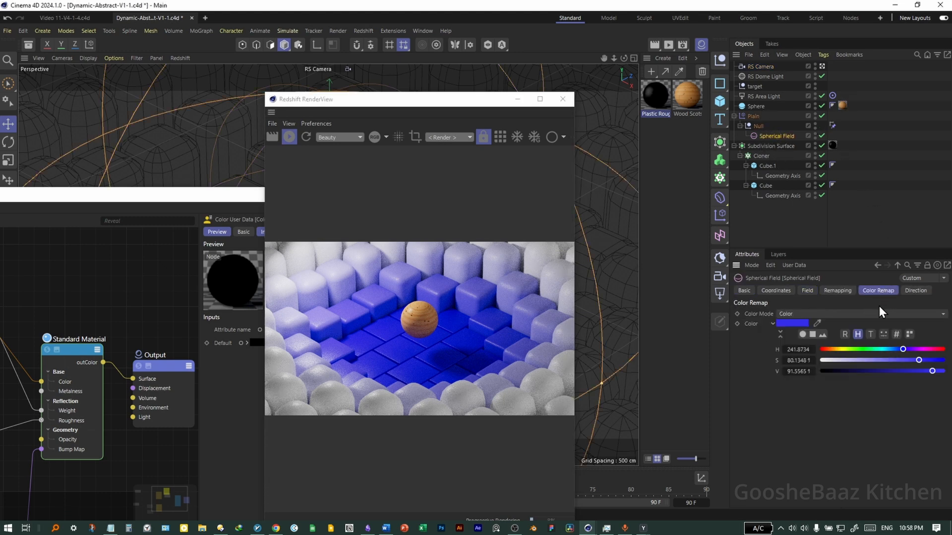
{"action": "left_click_drag", "start_coordinate": [903, 349], "coordinate": [821, 372]}
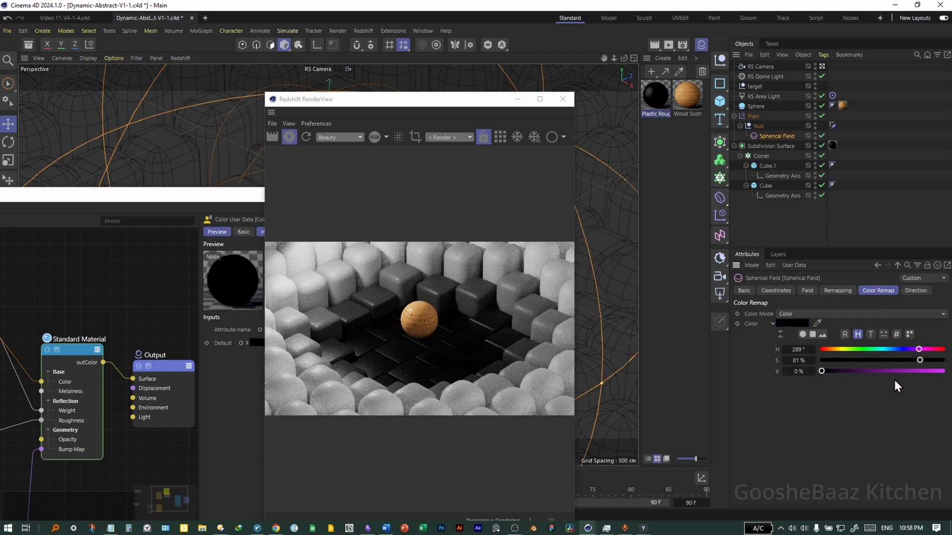
Rearrange the node graph and render windows and reposition the Color User Data node.
{"action": "left_click_drag", "start_coordinate": [148, 198], "coordinate": [827, 188]}
{"action": "left_click_drag", "start_coordinate": [389, 102], "coordinate": [245, 85]}
{"action": "left_click_drag", "start_coordinate": [658, 189], "coordinate": [594, 136]}
{"action": "left_click_drag", "start_coordinate": [558, 209], "coordinate": [531, 176]}
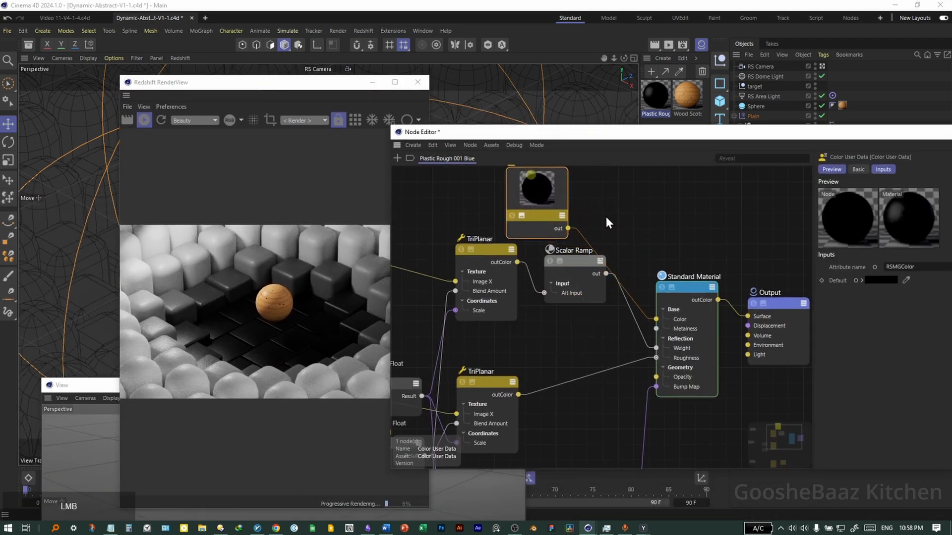
Add a Ramp node and plug the Color User Data into its Alt Input.
{"action": "double_click", "coordinate": [612, 217]}
{"action": "type", "text": "ramp"}
{"action": "left_click_drag", "start_coordinate": [645, 243], "coordinate": [607, 221]}
{"action": "mouse_move", "coordinate": [646, 244]}
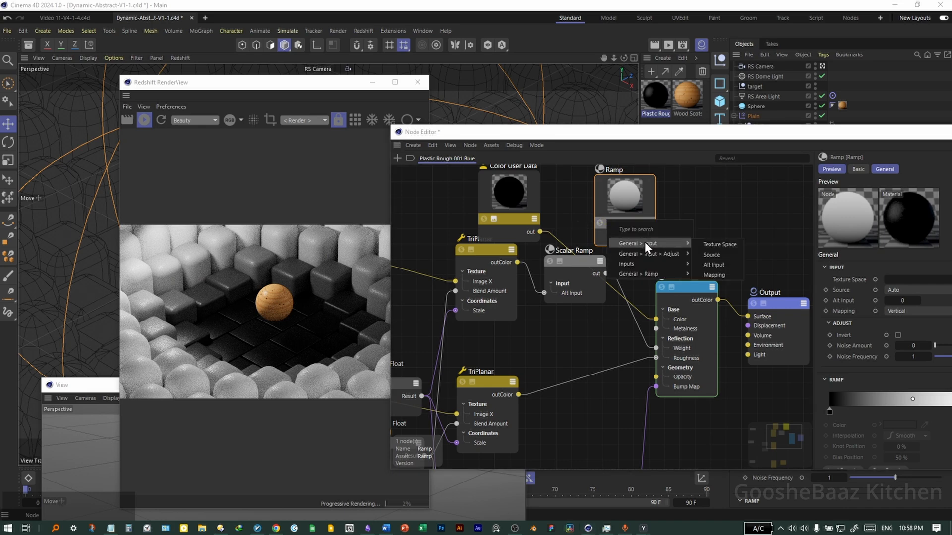
{"action": "left_click", "coordinate": [715, 264]}
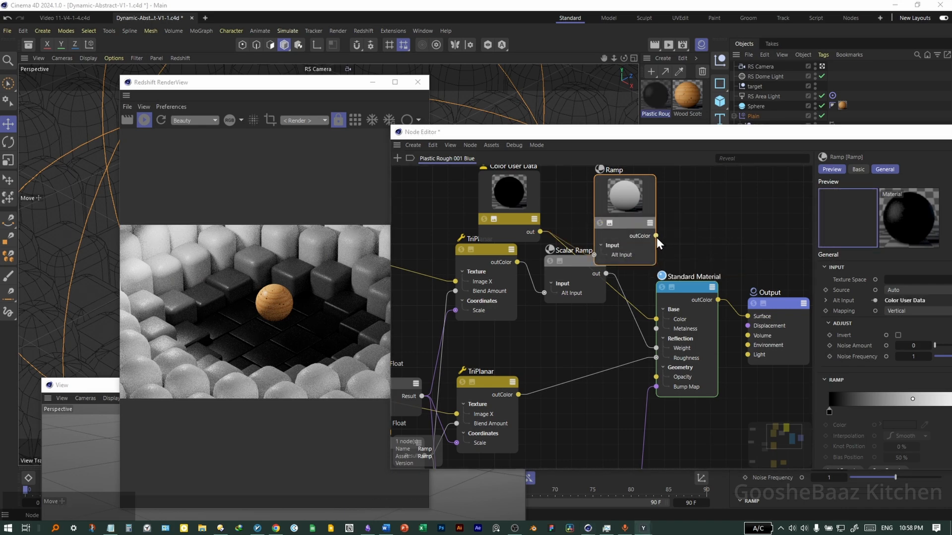
{"action": "left_click_drag", "start_coordinate": [626, 234], "coordinate": [611, 237]}
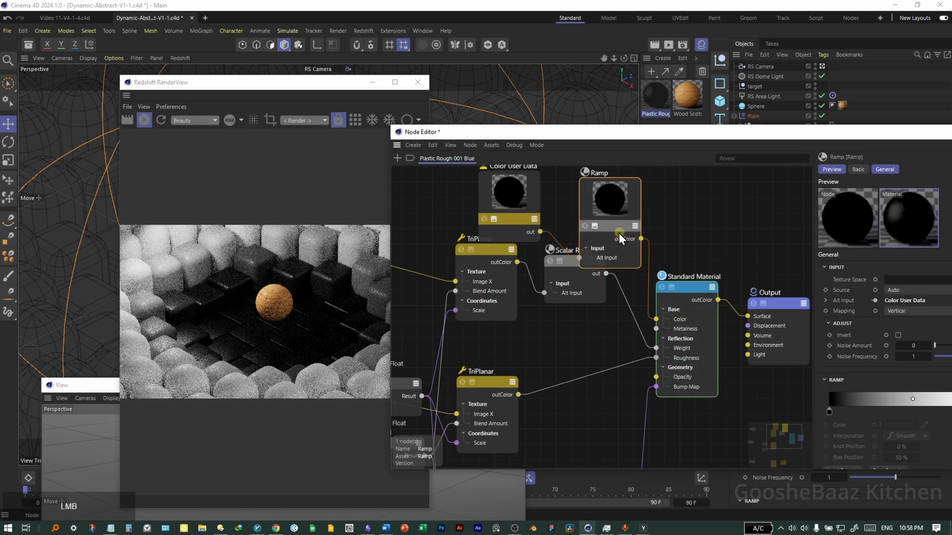
{"action": "left_click_drag", "start_coordinate": [852, 131], "coordinate": [761, 88]}
Set the Ramp's left knot to saturated yellow and its right knot to black.
{"action": "left_click", "coordinate": [739, 371]}
{"action": "left_click", "coordinate": [809, 382]}
{"action": "left_click_drag", "start_coordinate": [847, 476], "coordinate": [841, 476]}
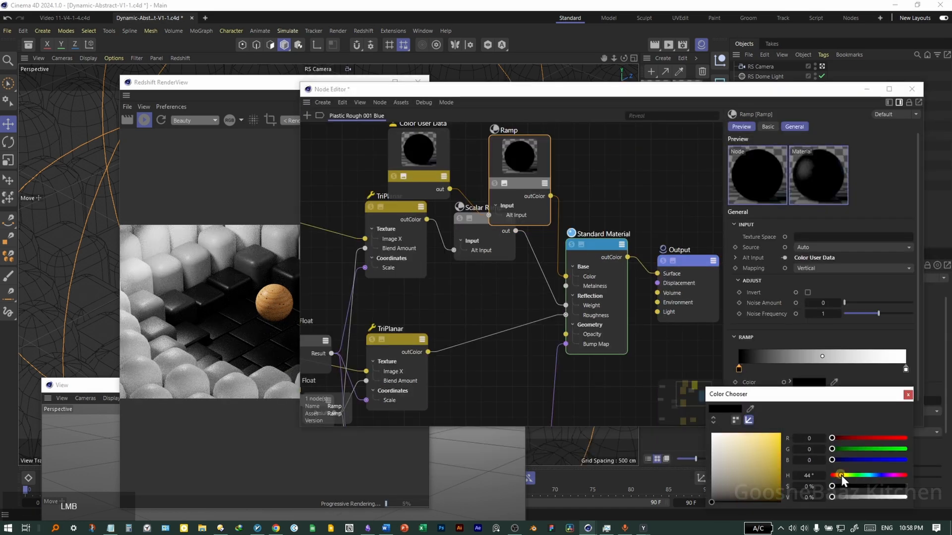
{"action": "left_click_drag", "start_coordinate": [770, 442], "coordinate": [781, 433]}
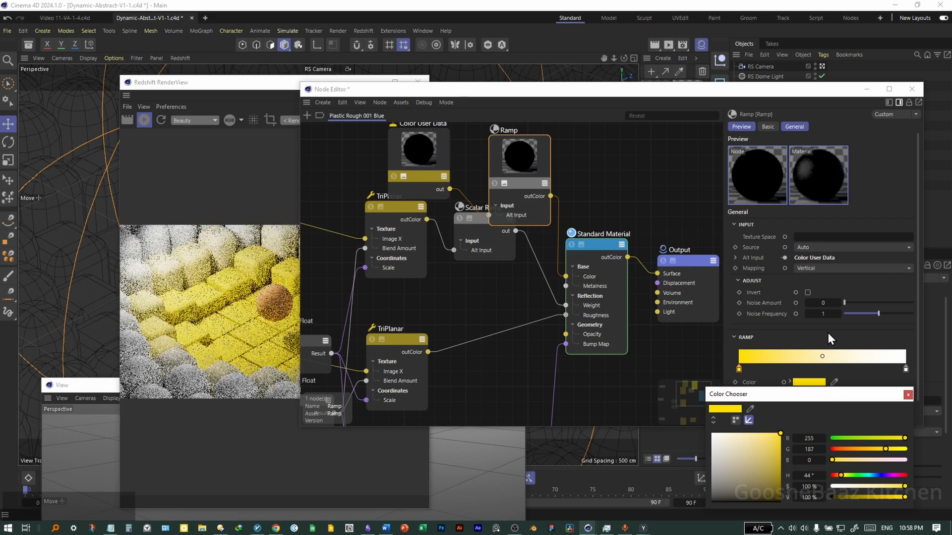
{"action": "left_click", "coordinate": [906, 369]}
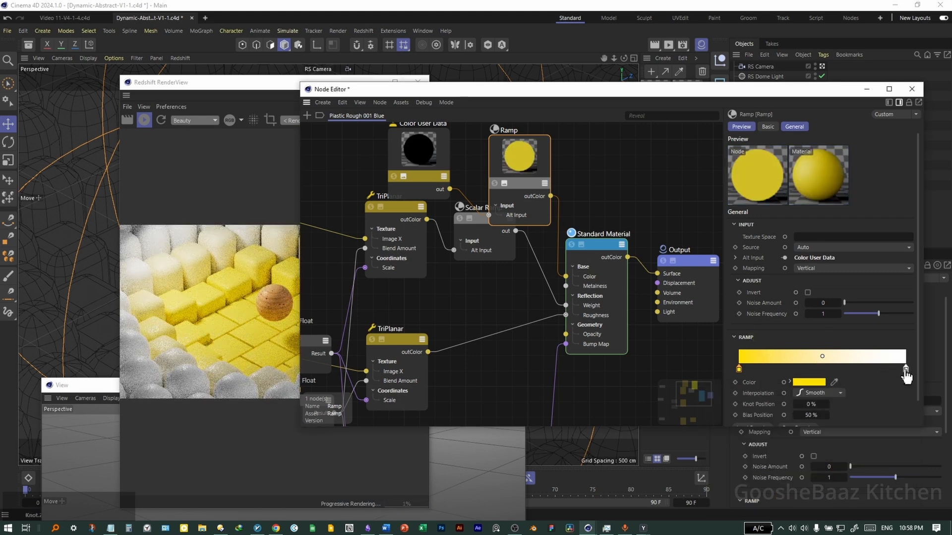
{"action": "left_click", "coordinate": [808, 384]}
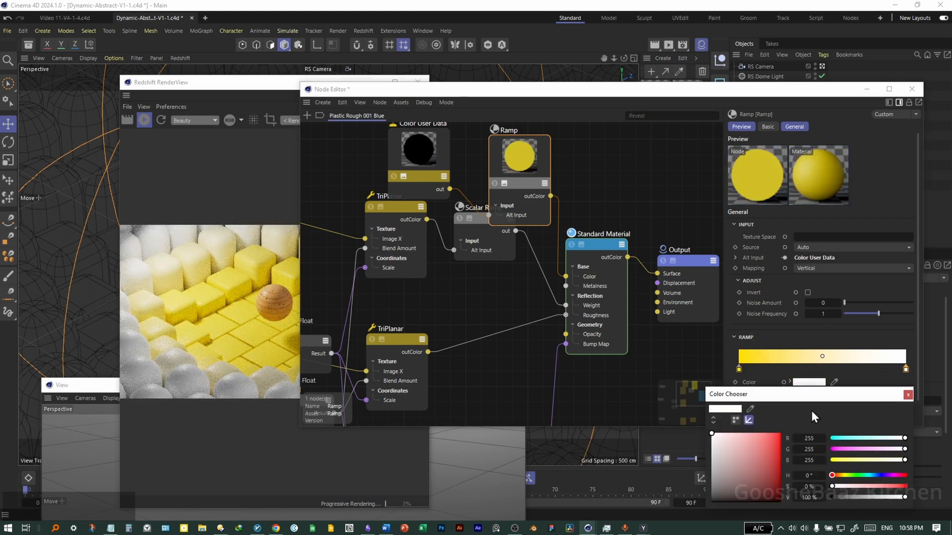
{"action": "left_click_drag", "start_coordinate": [731, 484], "coordinate": [710, 503]}
{"action": "left_click", "coordinate": [882, 168]}
{"action": "left_click", "coordinate": [867, 89]}
{"action": "left_click_drag", "start_coordinate": [337, 83], "coordinate": [524, 52]}
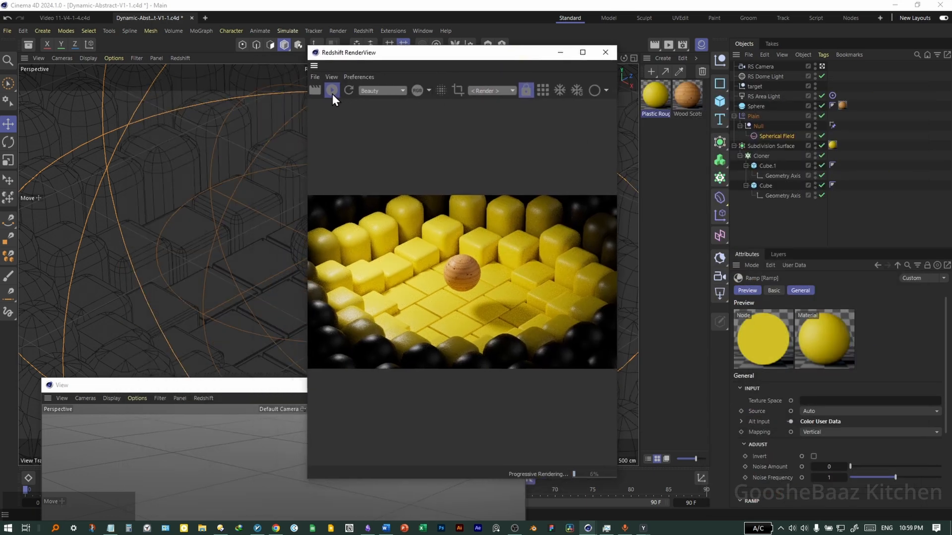